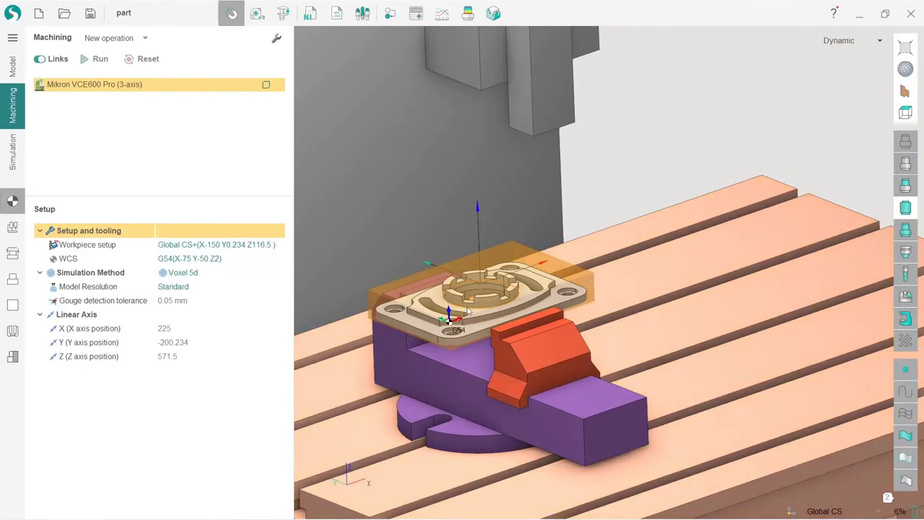
# Add a Face Milling operation from the 3D entry group to the Mikron VCE600 Pro machining project
pyautogui.moveTo(568, 415)
pyautogui.mouseDown(button='middle')
pyautogui.moveTo(593, 384)
pyautogui.moveTo(538, 422)
pyautogui.moveTo(562, 405)
pyautogui.mouseUp(button='middle')
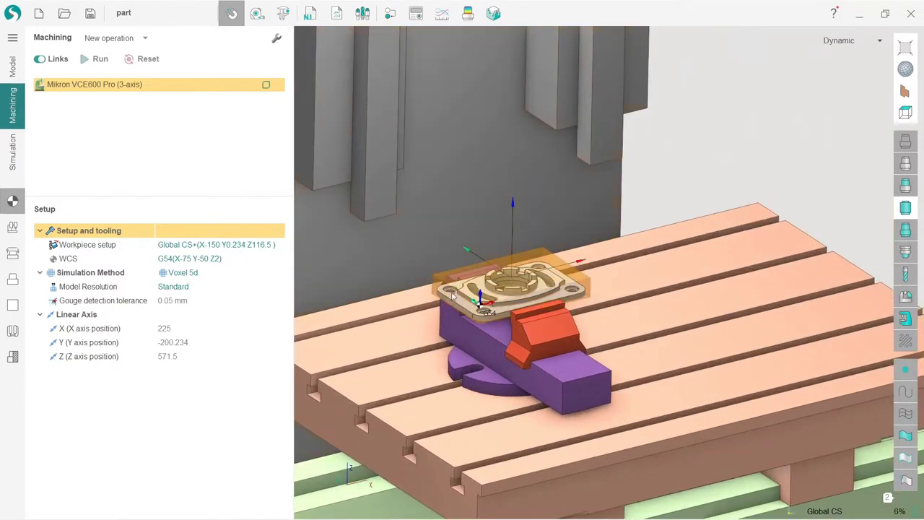
pyautogui.click(12, 66)
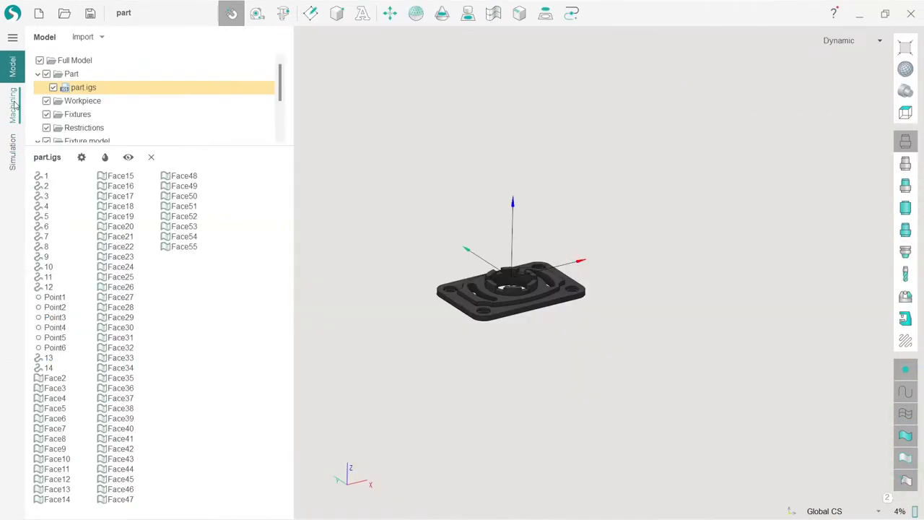
pyautogui.click(13, 106)
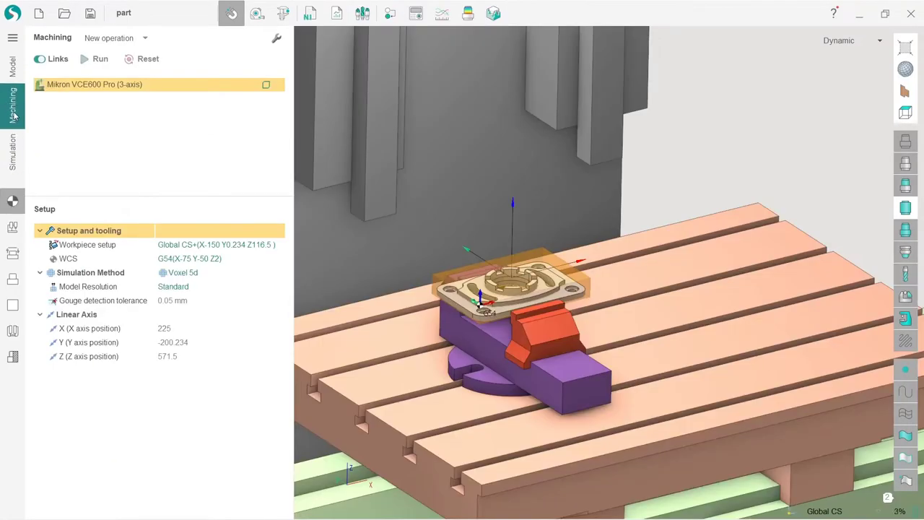
pyautogui.click(145, 40)
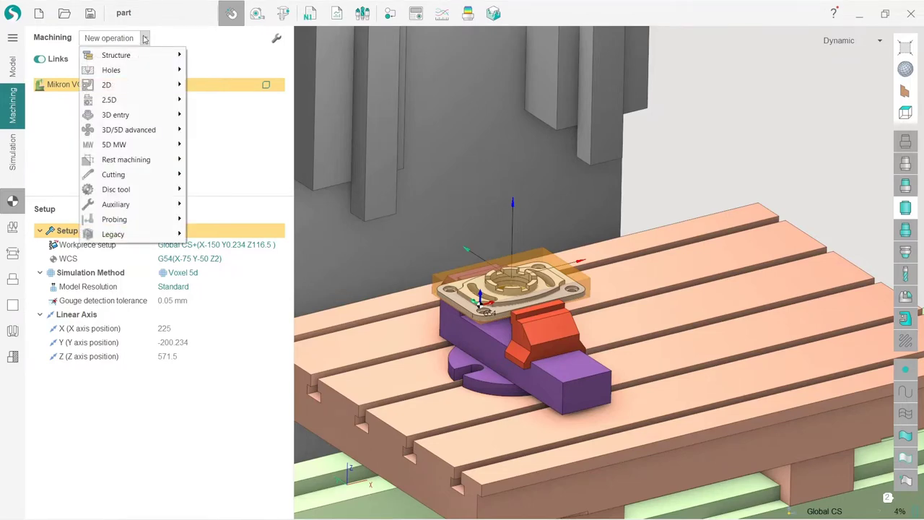
pyautogui.moveTo(133, 120)
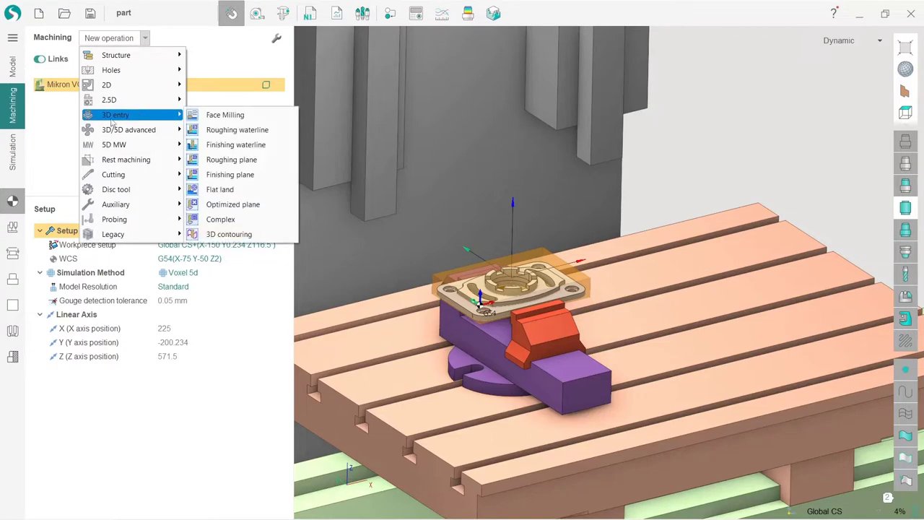
pyautogui.click(228, 120)
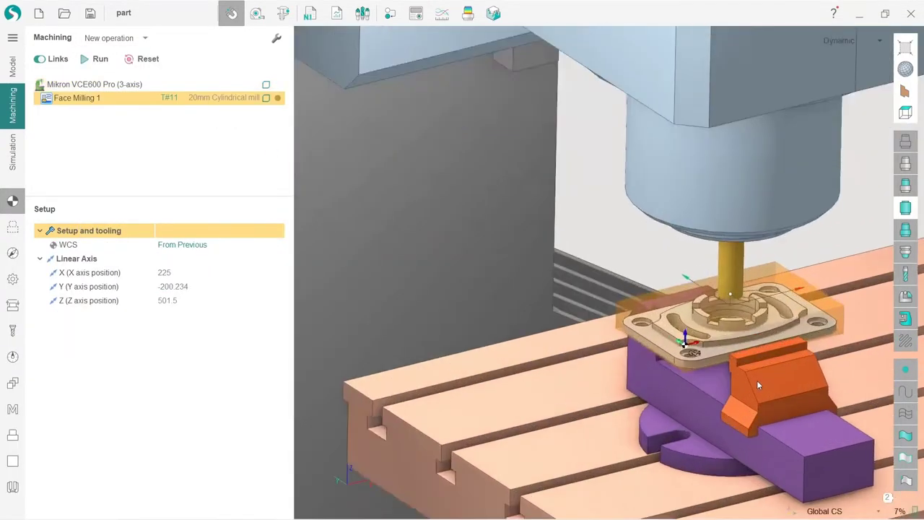
# Open the tool library for the Face Milling 1 operation's 20 mm cylindrical mill
pyautogui.scroll(3, 757, 385)
pyautogui.moveTo(611, 334); pyautogui.dragTo(499, 326, button='middle')
pyautogui.scroll(-4, 619, 316)
pyautogui.scroll(-4, 499, 325)
pyautogui.scroll(4, 501, 326)
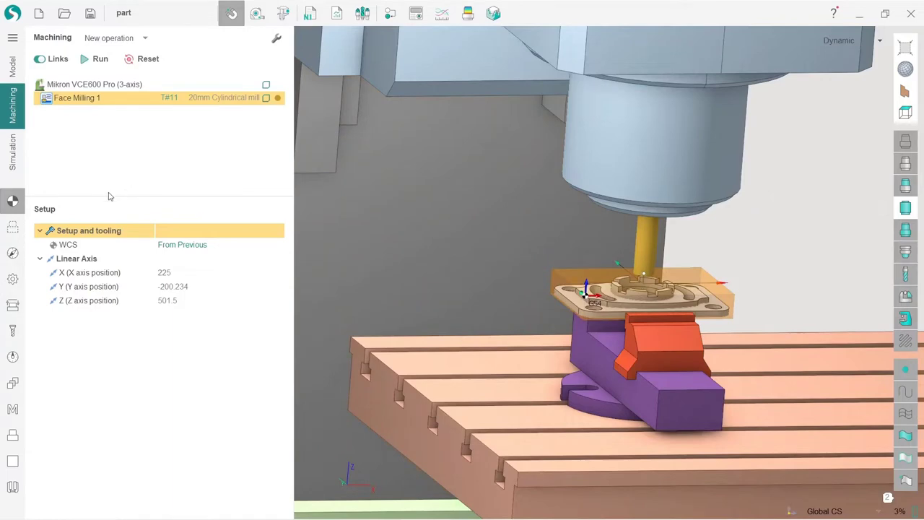
pyautogui.moveTo(695, 317); pyautogui.dragTo(728, 354, button='middle')
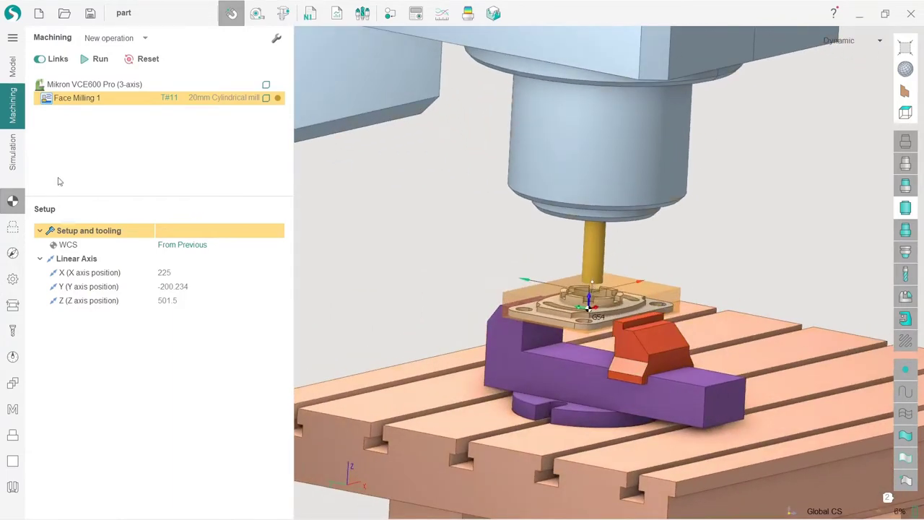
pyautogui.click(228, 100)
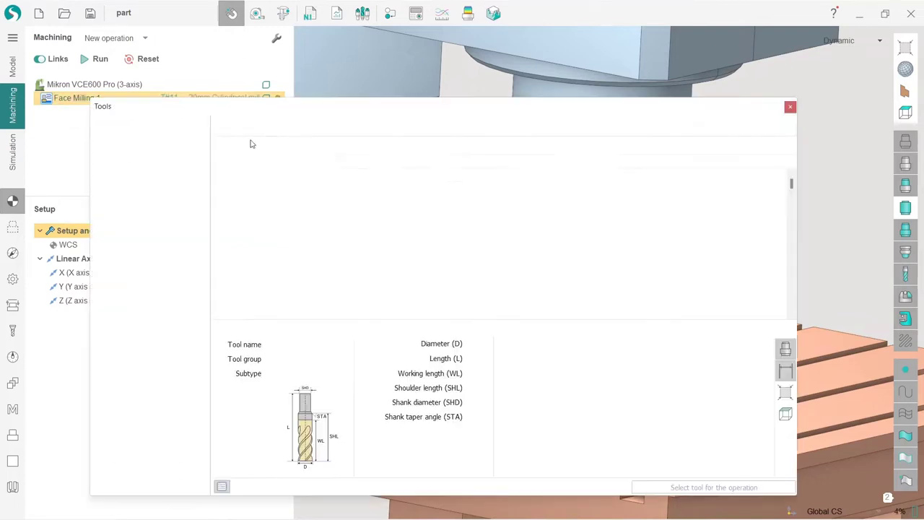
# Compare the tool library with and without the geometry details of the 20 mm cylindrical mill
pyautogui.click(223, 488)
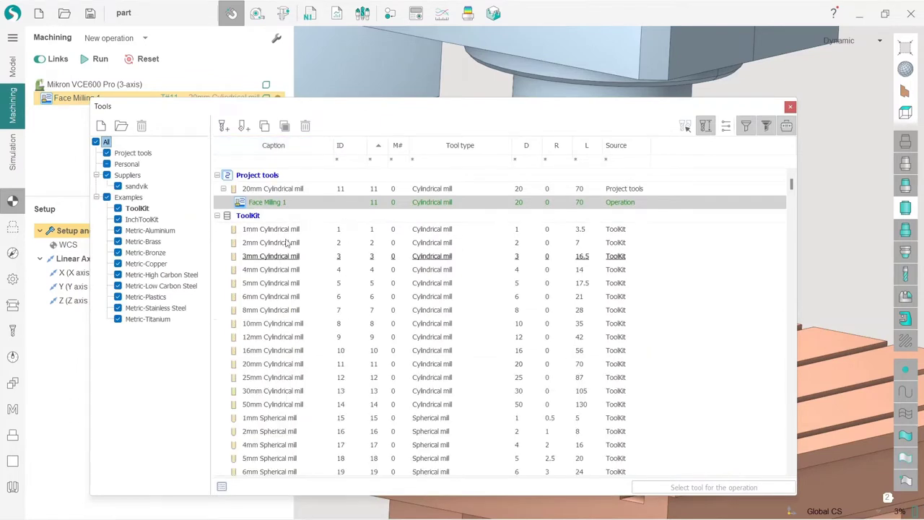
pyautogui.click(222, 487)
pyautogui.click(221, 487)
pyautogui.click(221, 487)
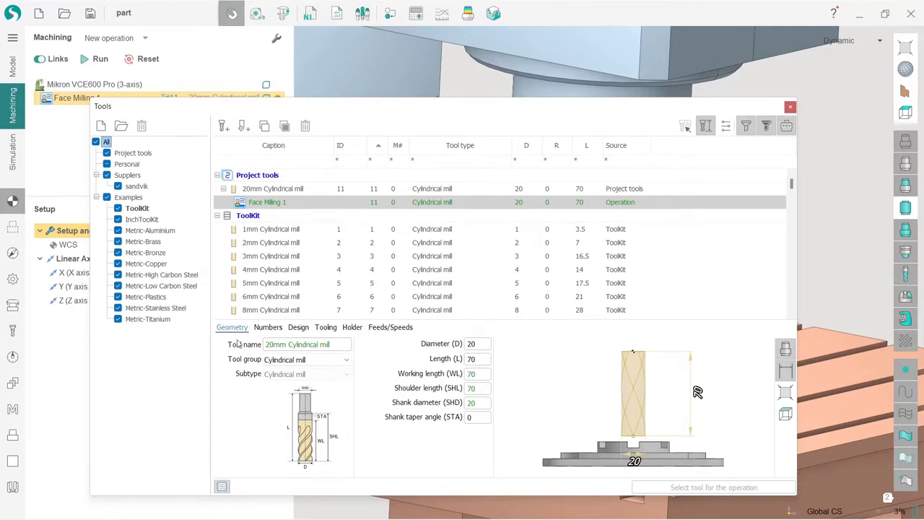
pyautogui.click(222, 486)
pyautogui.click(222, 487)
pyautogui.click(221, 486)
# Browse the metric, ToolKit, supplier and project tool libraries, ending with the list of all tools
pyautogui.click(149, 264)
pyautogui.click(150, 231)
pyautogui.click(138, 208)
pyautogui.click(129, 175)
pyautogui.click(140, 209)
pyautogui.click(143, 154)
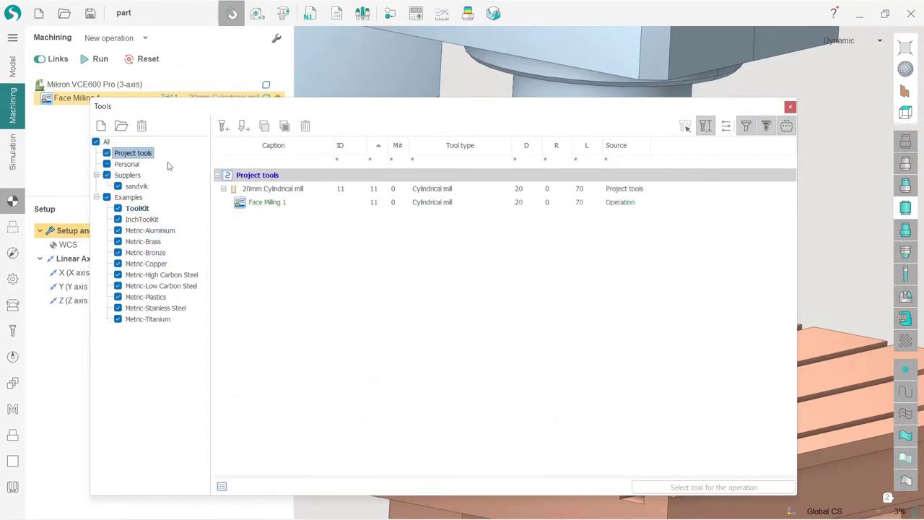
pyautogui.click(96, 142)
pyautogui.click(96, 141)
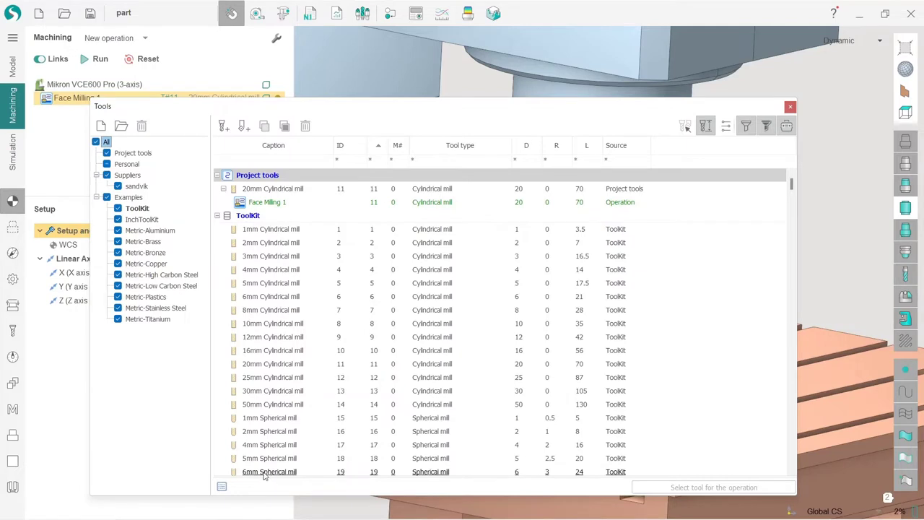
pyautogui.click(222, 487)
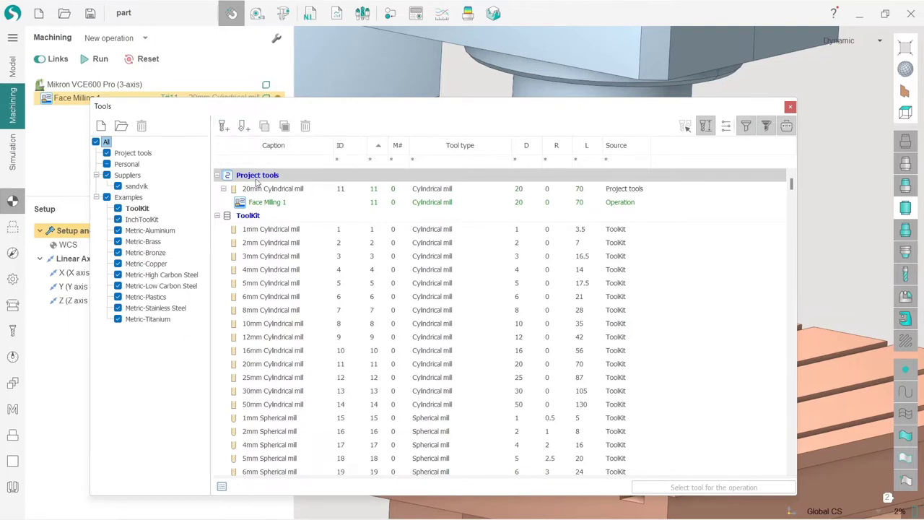
# Add a new tool to the project tools and set its tool group to Torus mill
pyautogui.click(224, 125)
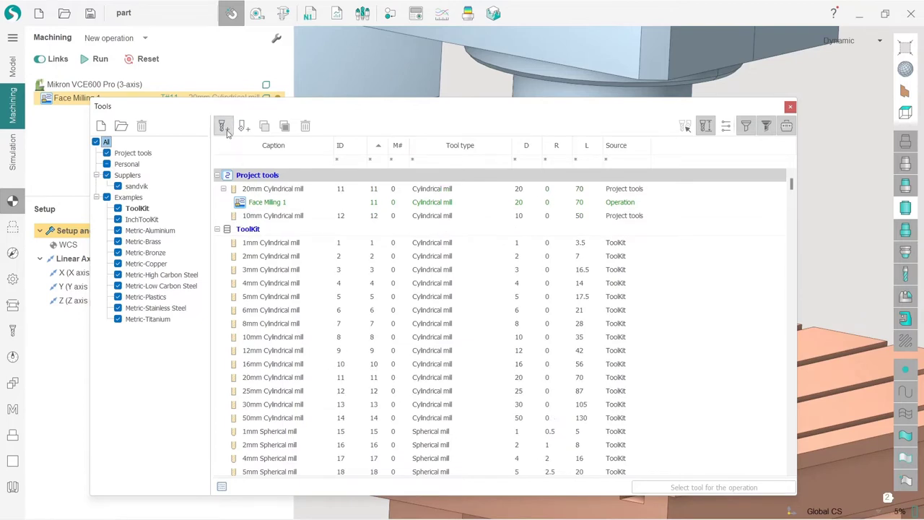
pyautogui.click(275, 215)
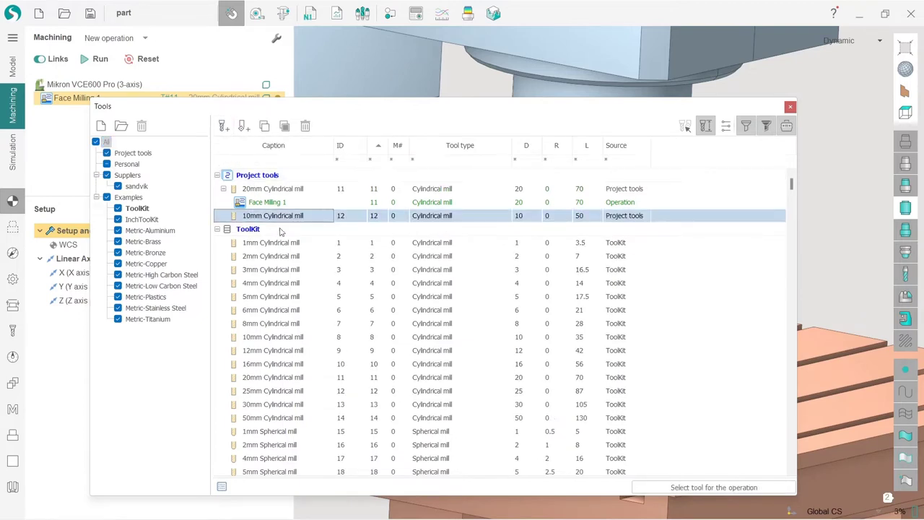
pyautogui.click(222, 487)
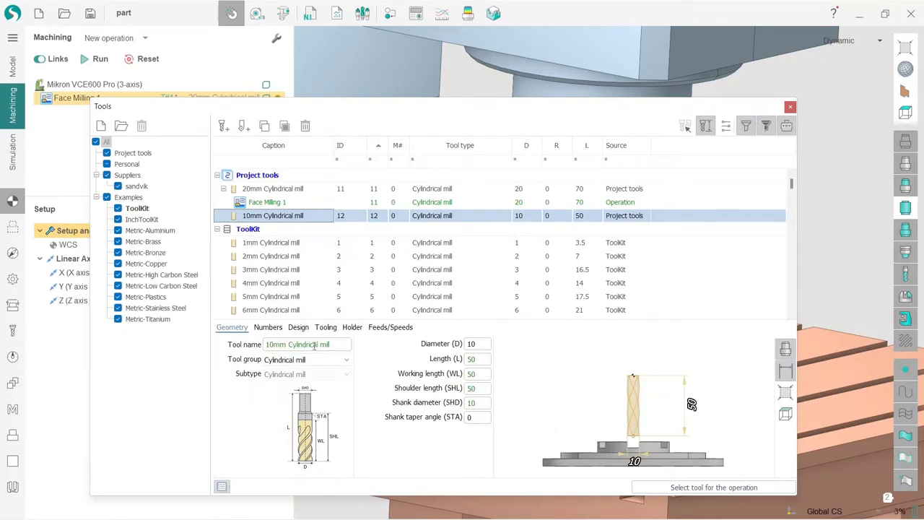
pyautogui.click(323, 359)
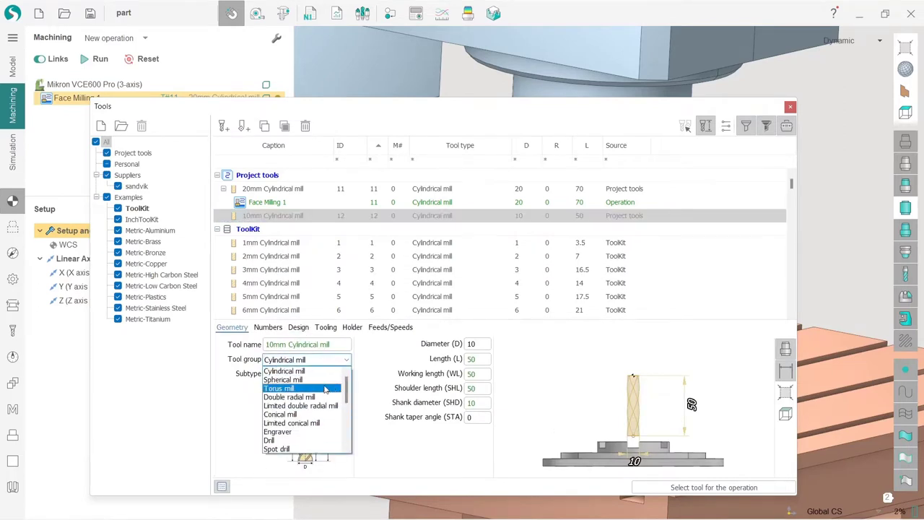
pyautogui.click(325, 389)
# Set the torus mill's diameter to 60 mm, length to 60 mm and working length to 9 mm
pyautogui.press('Tab')
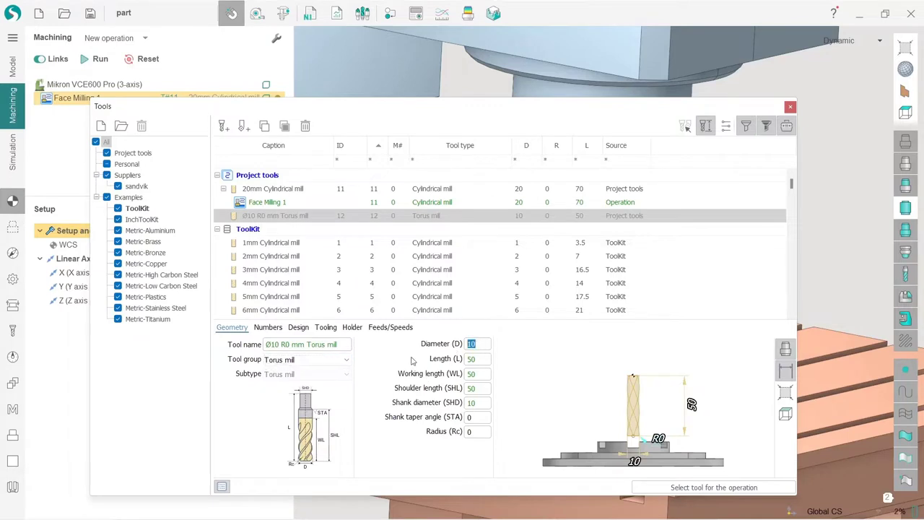
pyautogui.write('60')
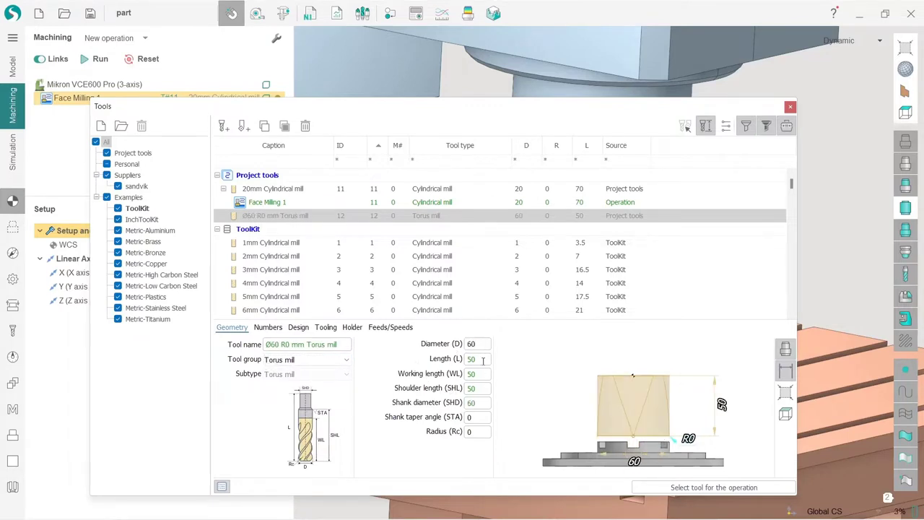
pyautogui.doubleClick(485, 358)
pyautogui.write('60')
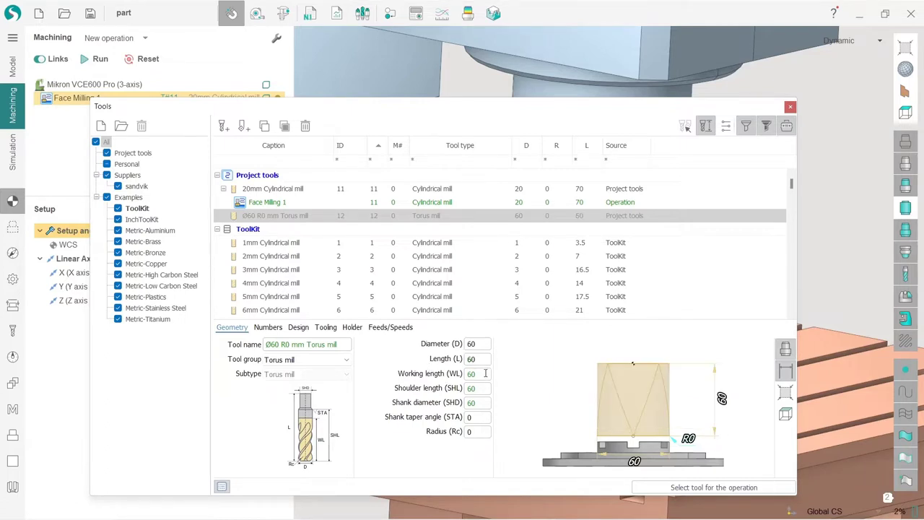
pyautogui.doubleClick(485, 373)
pyautogui.write('9')
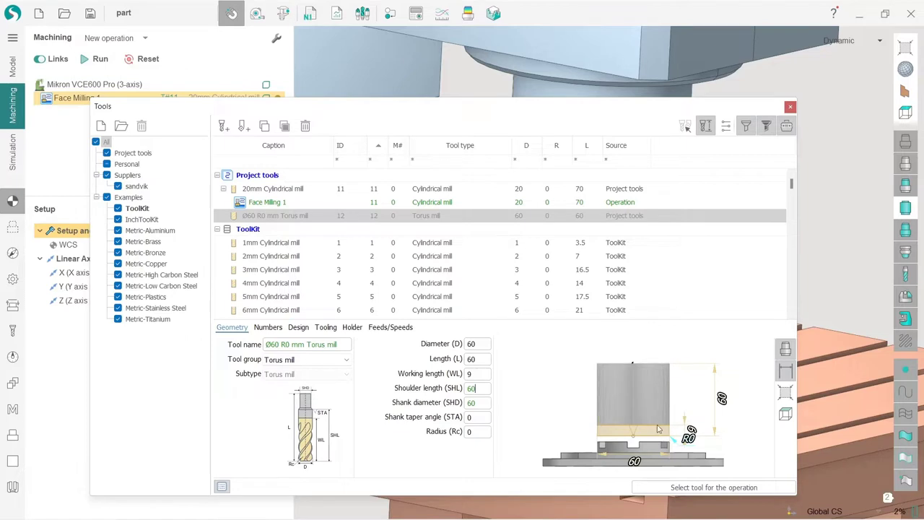
# Inspect the torus mill's shape in the preview and set its shoulder length to 30 mm
pyautogui.click(722, 402)
pyautogui.scroll(4, 722, 403)
pyautogui.scroll(3, 728, 425)
pyautogui.scroll(-4, 730, 426)
pyautogui.write('60')
pyautogui.press('Return')
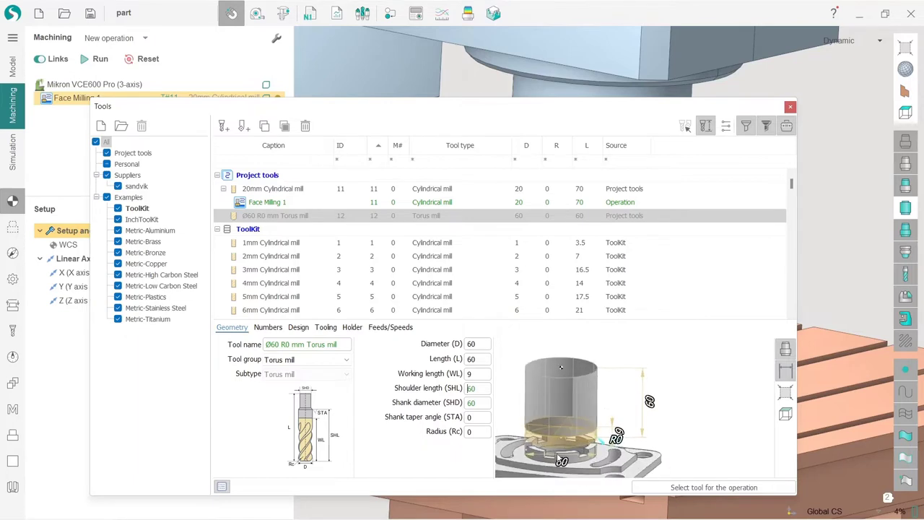
pyautogui.scroll(-3, 618, 405)
pyautogui.scroll(5, 609, 424)
pyautogui.moveTo(609, 424)
pyautogui.mouseDown(button='middle')
pyautogui.moveTo(612, 393)
pyautogui.moveTo(612, 430)
pyautogui.mouseUp(button='middle')
pyautogui.moveTo(611, 429); pyautogui.dragTo(611, 397)
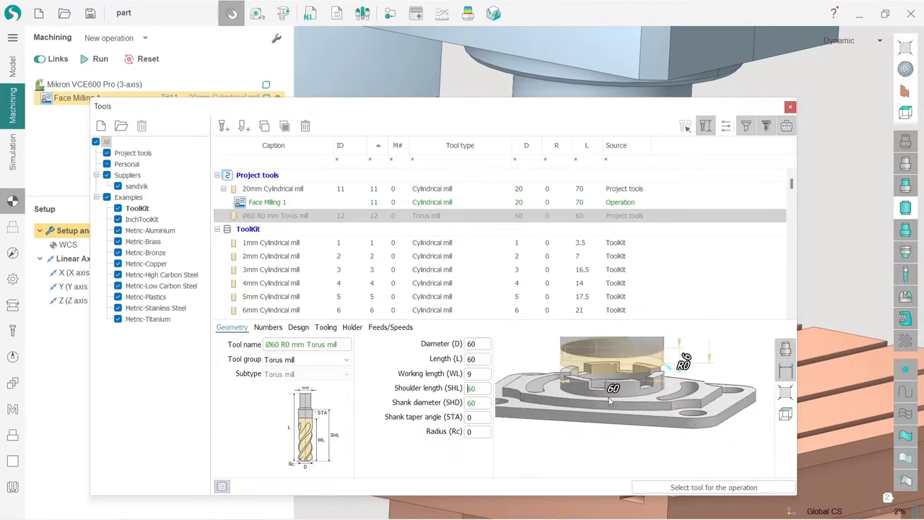
pyautogui.doubleClick(470, 388)
pyautogui.write('30')
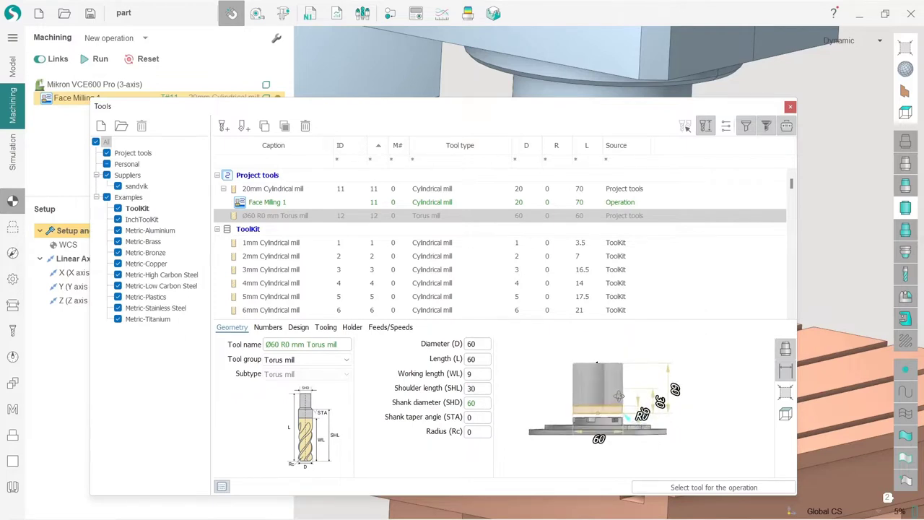
# Set the torus mill's shank diameter to 30 mm and its shoulder length to 17 mm
pyautogui.doubleClick(479, 404)
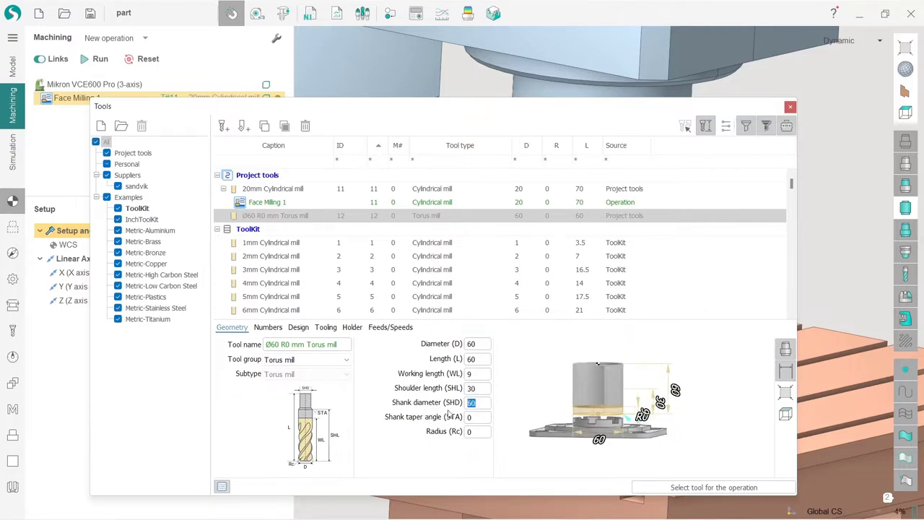
pyautogui.write('30')
pyautogui.doubleClick(474, 390)
pyautogui.write('17')
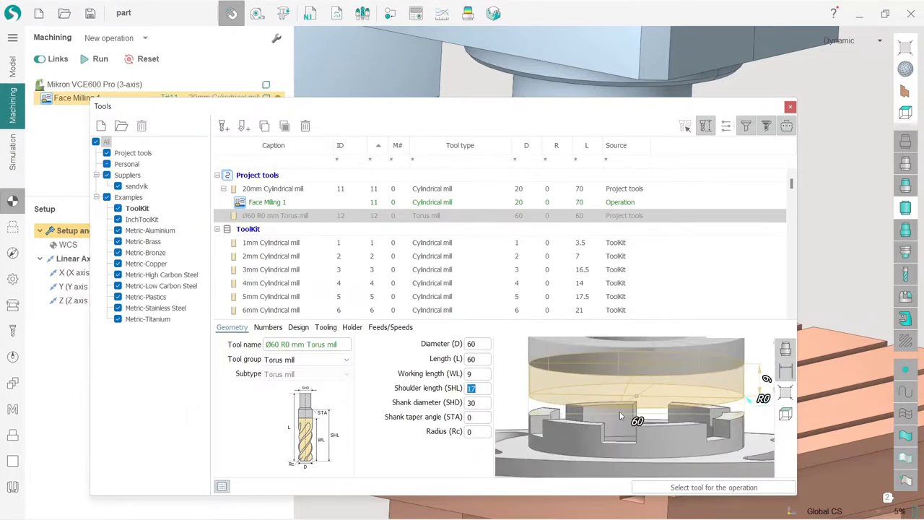
# Set the torus mill's shoulder length to 12 mm, shank taper angle to 30° and radius to 1 mm
pyautogui.scroll(-3, 480, 386)
pyautogui.scroll(-3, 480, 388)
pyautogui.scroll(1, 481, 388)
pyautogui.click(479, 403)
pyautogui.scroll(20, 482, 416)
pyautogui.scroll(8, 482, 416)
pyautogui.click(471, 431)
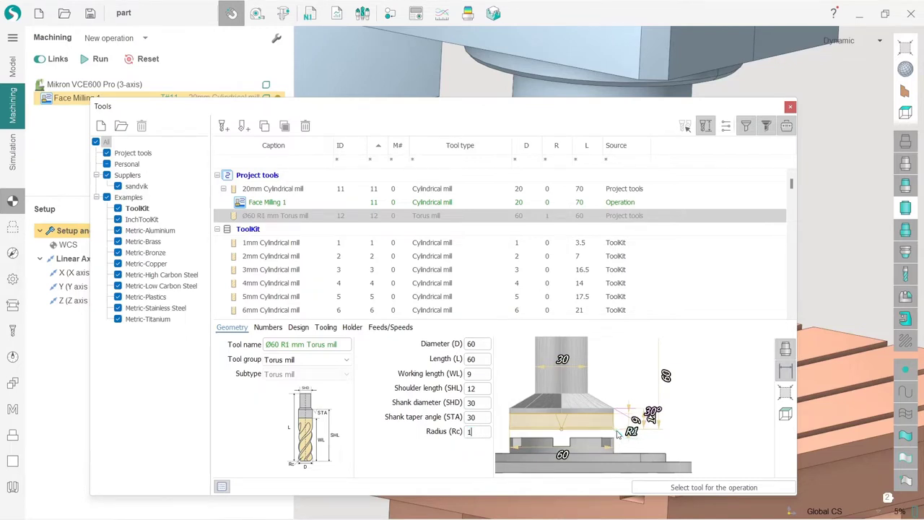
pyautogui.write('1')
# Set the torus mill's shank diameter to 25 mm and check its profile in the preview
pyautogui.scroll(-12, 652, 426)
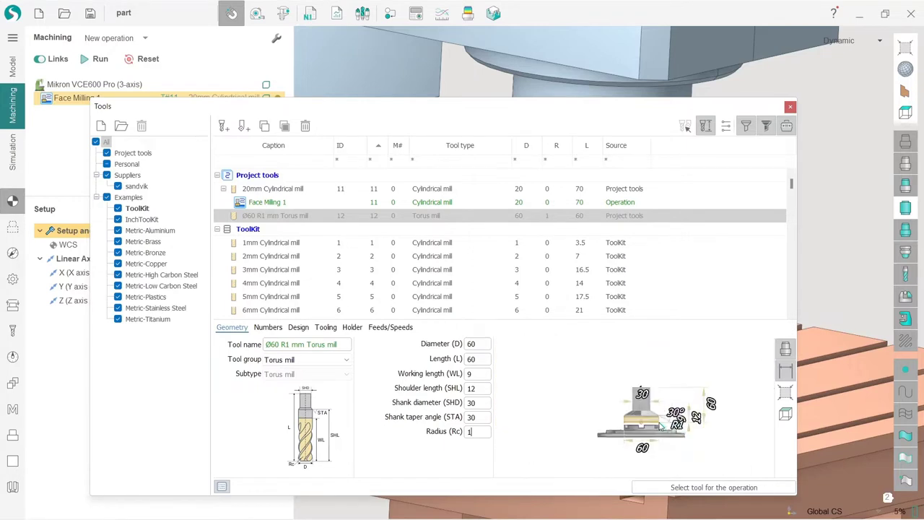
pyautogui.scroll(2, 649, 416)
pyautogui.moveTo(639, 389); pyautogui.dragTo(611, 434, button='middle')
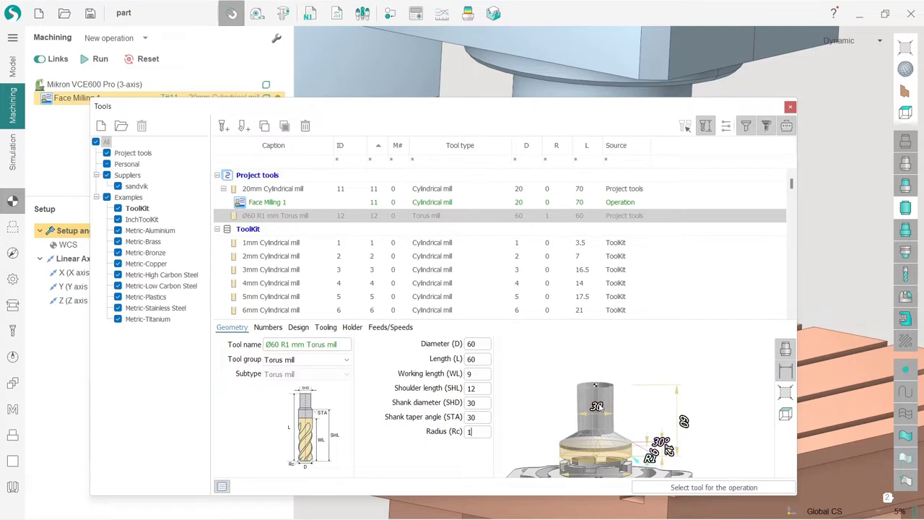
pyautogui.scroll(-6, 482, 402)
pyautogui.scroll(1, 481, 402)
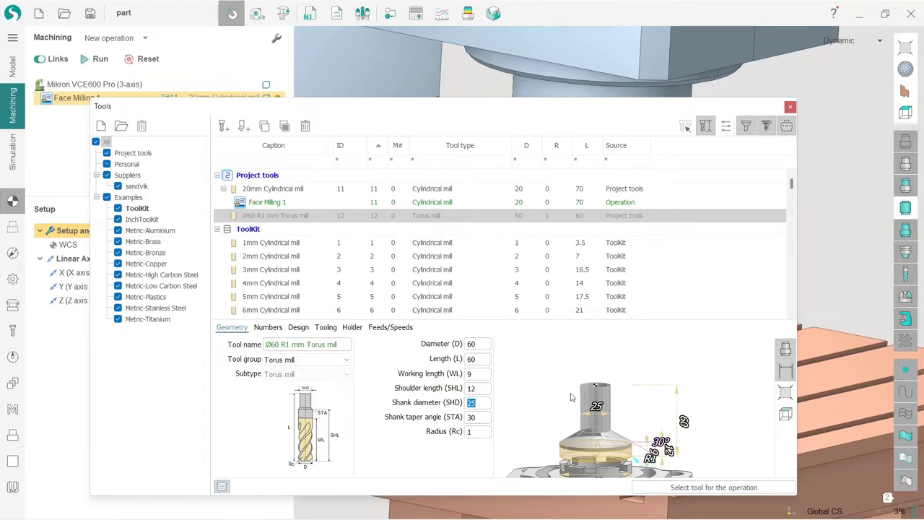
pyautogui.scroll(4, 572, 385)
pyautogui.scroll(-5, 579, 398)
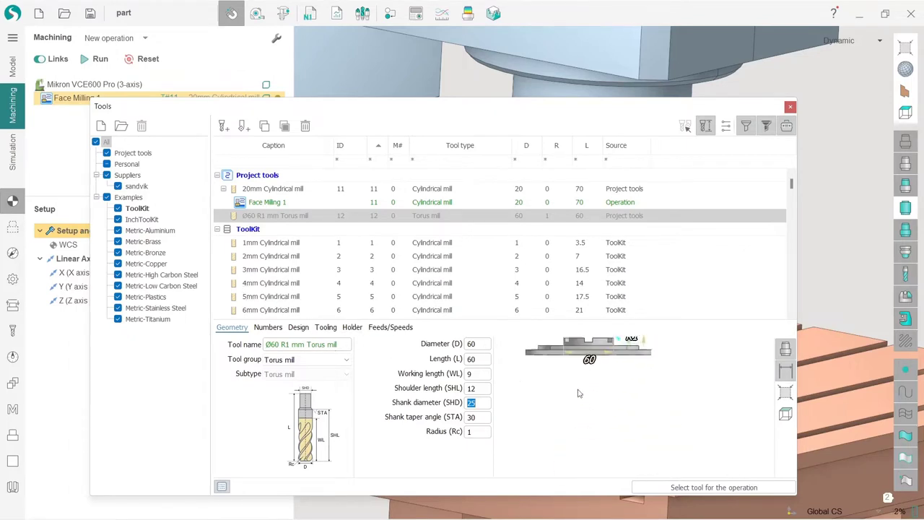
pyautogui.scroll(4, 588, 426)
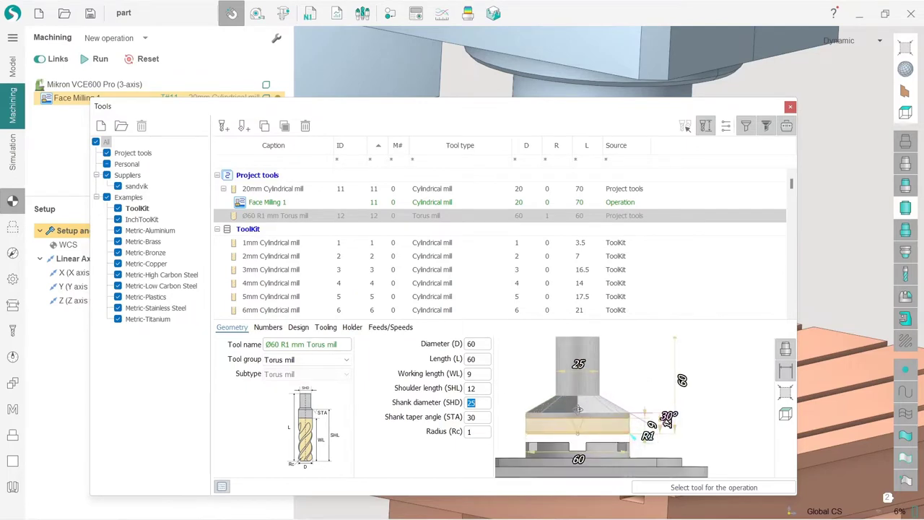
# Open the torus mill's holder settings and look through the listed holders
pyautogui.moveTo(579, 411); pyautogui.dragTo(563, 438)
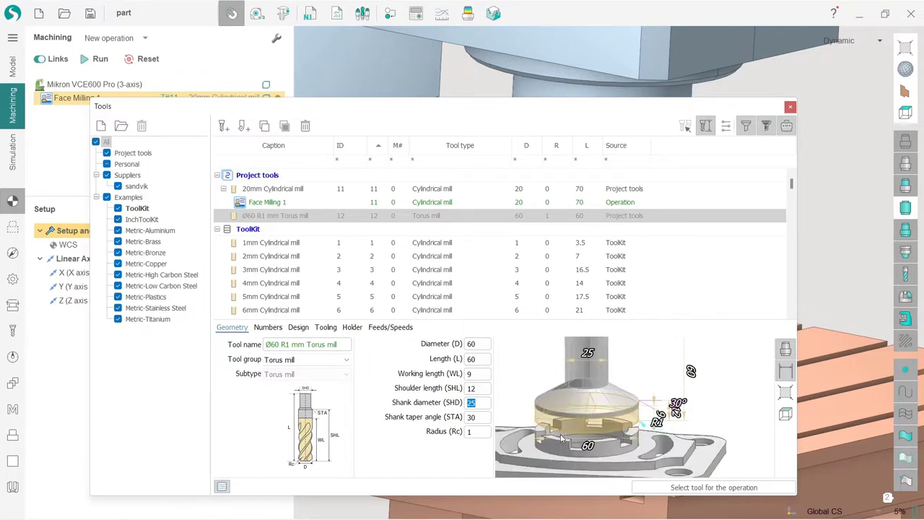
pyautogui.click(353, 328)
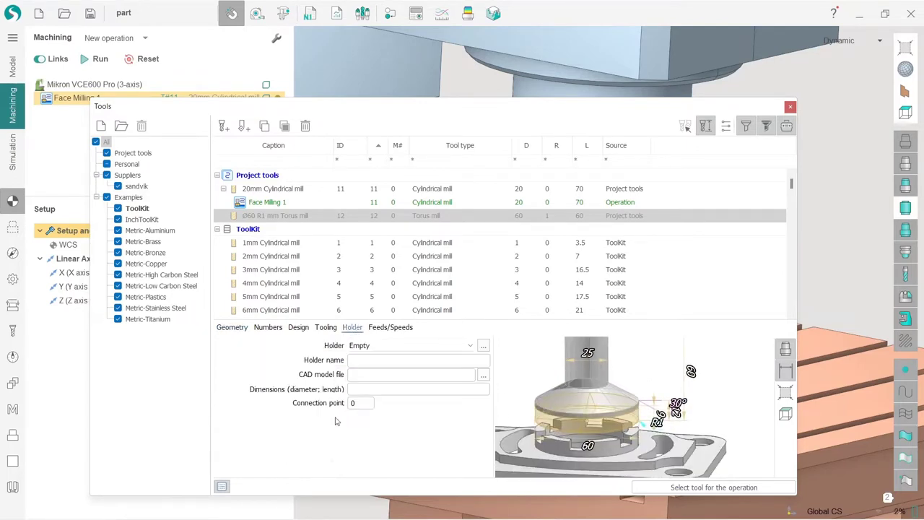
pyautogui.click(446, 346)
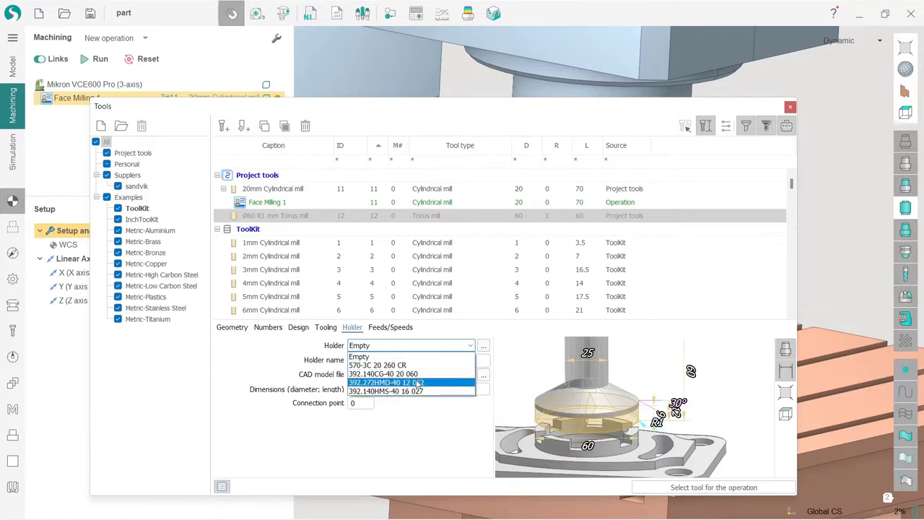
pyautogui.click(431, 435)
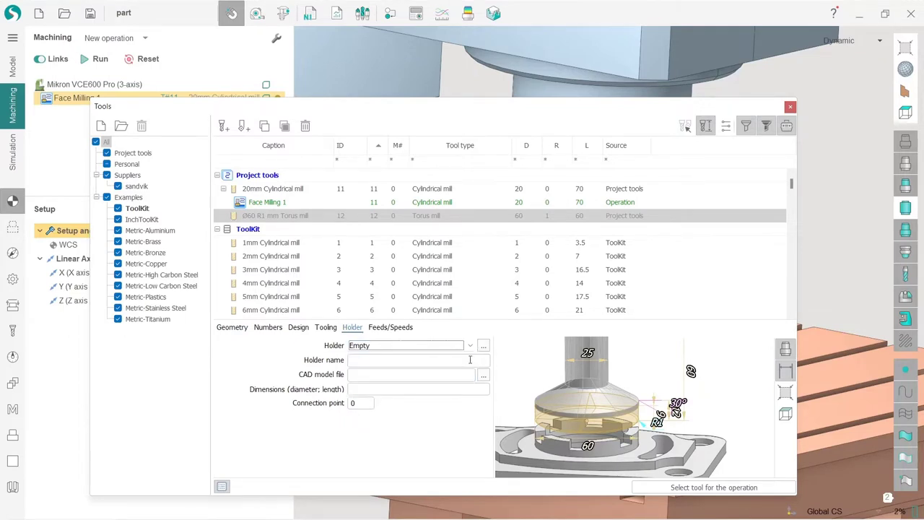
# Browse the full holder library and preview several holders on the torus mill, including Tool Holder LD38 L59, without selecting one
pyautogui.click(483, 350)
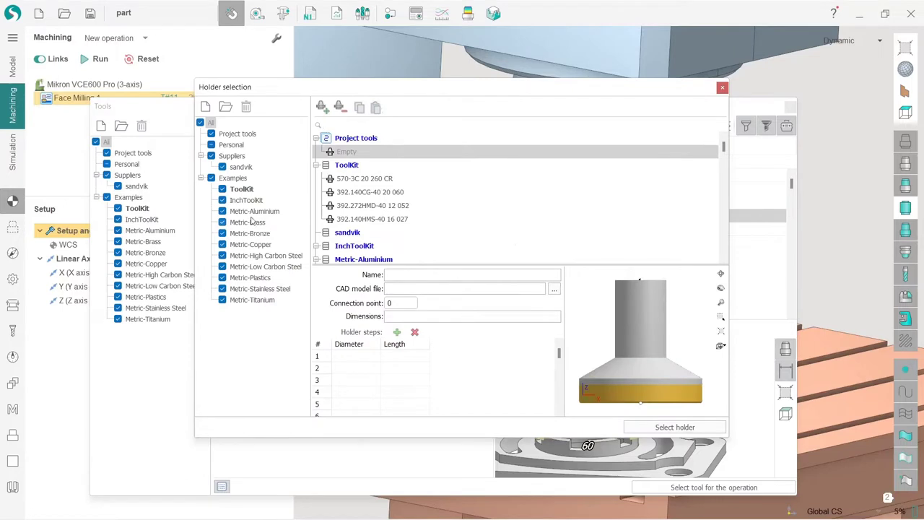
pyautogui.scroll(-15, 368, 217)
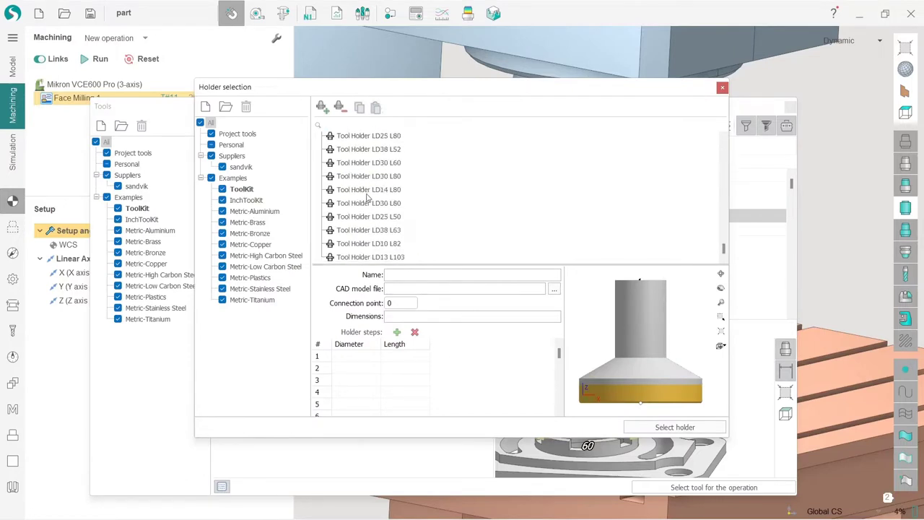
pyautogui.scroll(10, 367, 197)
pyautogui.click(368, 194)
pyautogui.click(371, 203)
pyautogui.click(380, 218)
pyautogui.click(382, 179)
pyautogui.click(378, 163)
pyautogui.scroll(1, 379, 174)
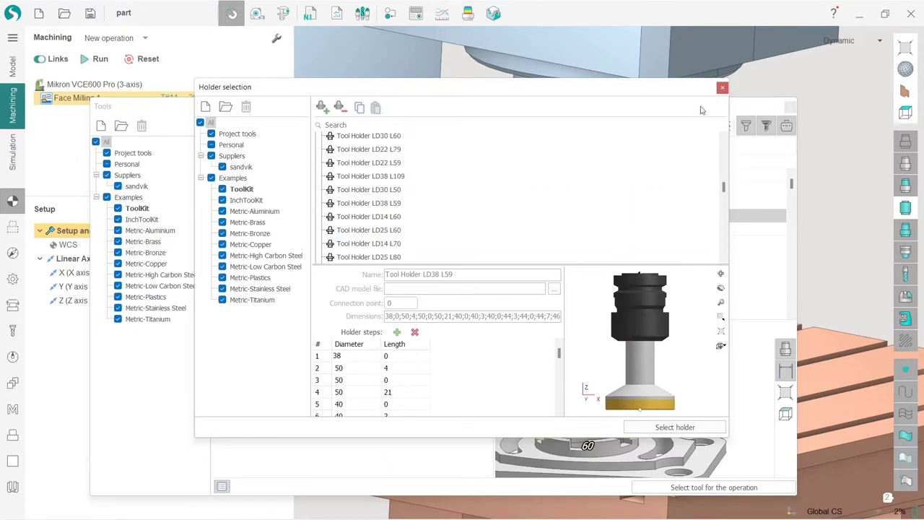
pyautogui.click(722, 88)
# Try holder 392.272HMD-40 12 052 on the torus mill and check its fit in the preview
pyautogui.click(469, 345)
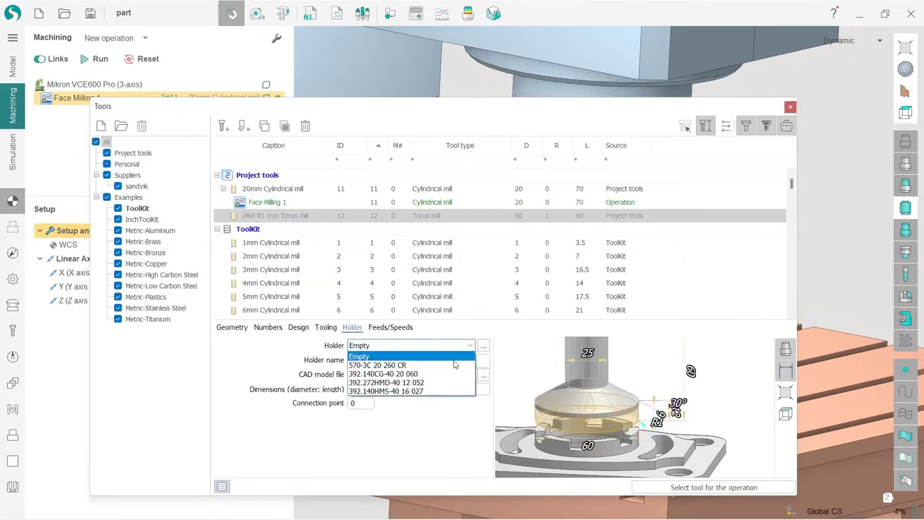
pyautogui.click(434, 383)
pyautogui.scroll(5, 633, 417)
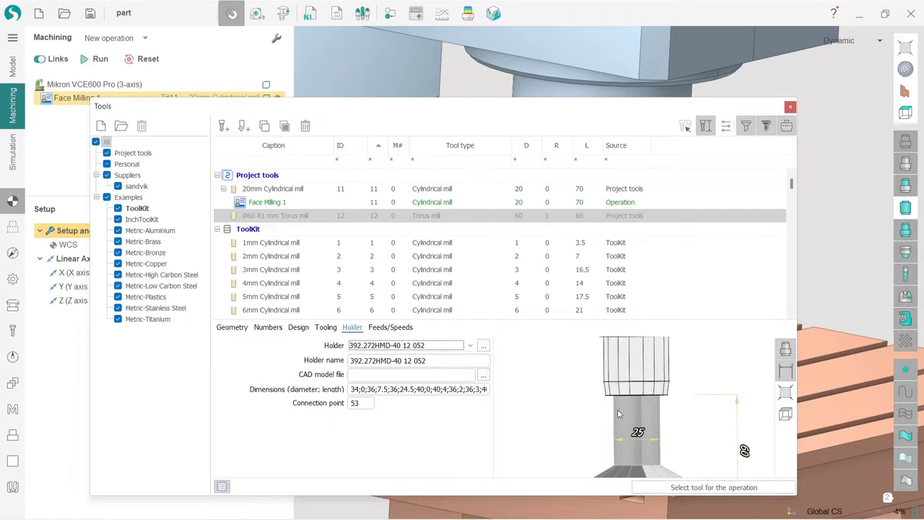
# Fit the torus mill with holder 392.140CG-40 20 060 and select the mill for the Face Milling 1 operation
pyautogui.click(470, 345)
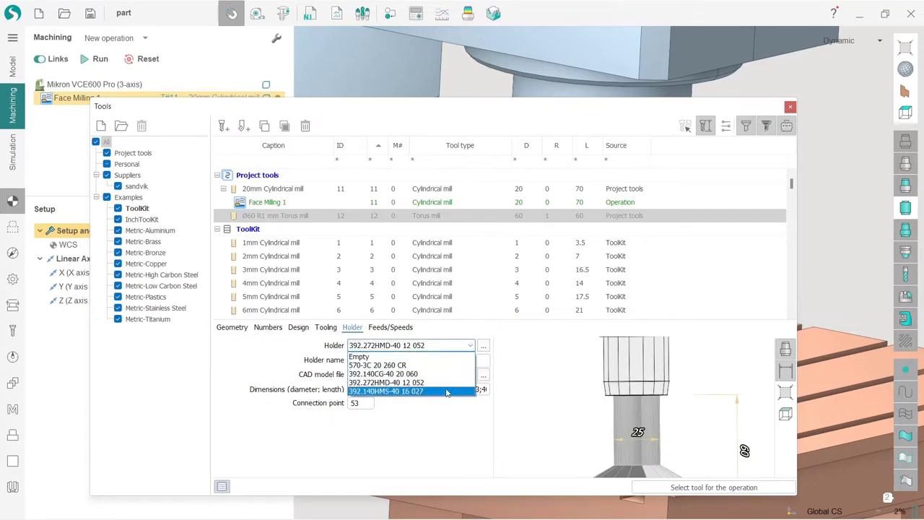
pyautogui.click(433, 374)
pyautogui.scroll(4, 618, 388)
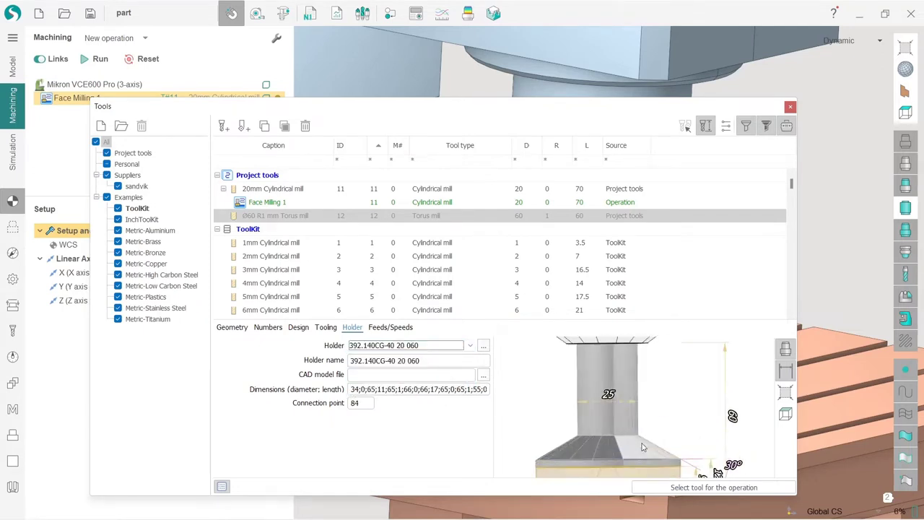
pyautogui.scroll(-5, 619, 388)
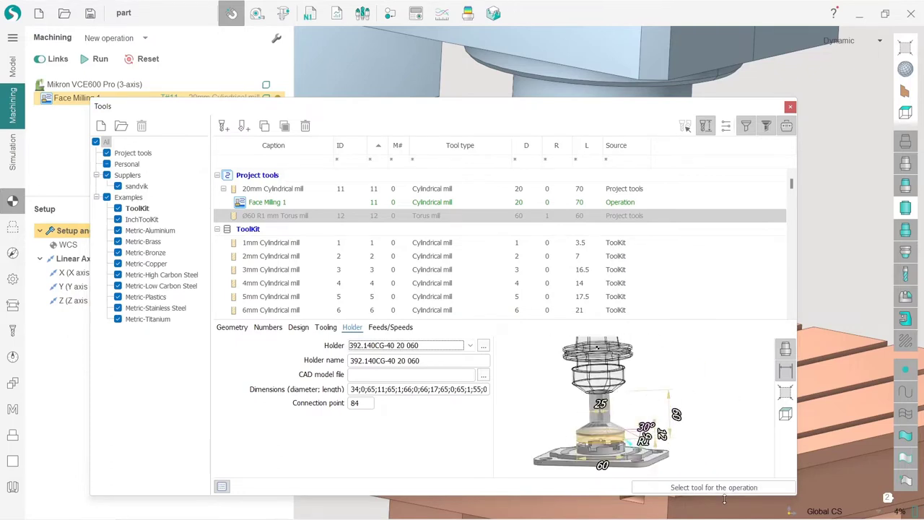
pyautogui.moveTo(661, 435)
pyautogui.mouseDown(button='middle')
pyautogui.moveTo(670, 395)
pyautogui.moveTo(702, 453)
pyautogui.moveTo(677, 436)
pyautogui.mouseUp(button='middle')
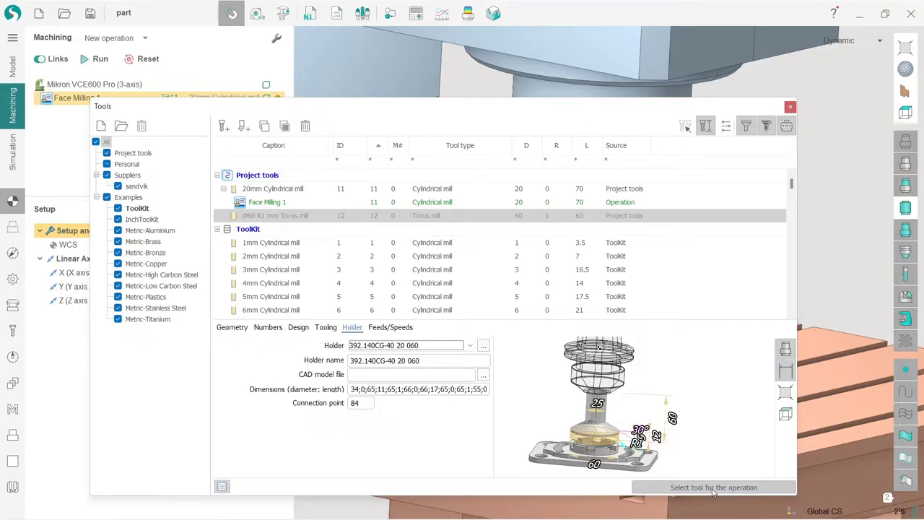
pyautogui.click(714, 487)
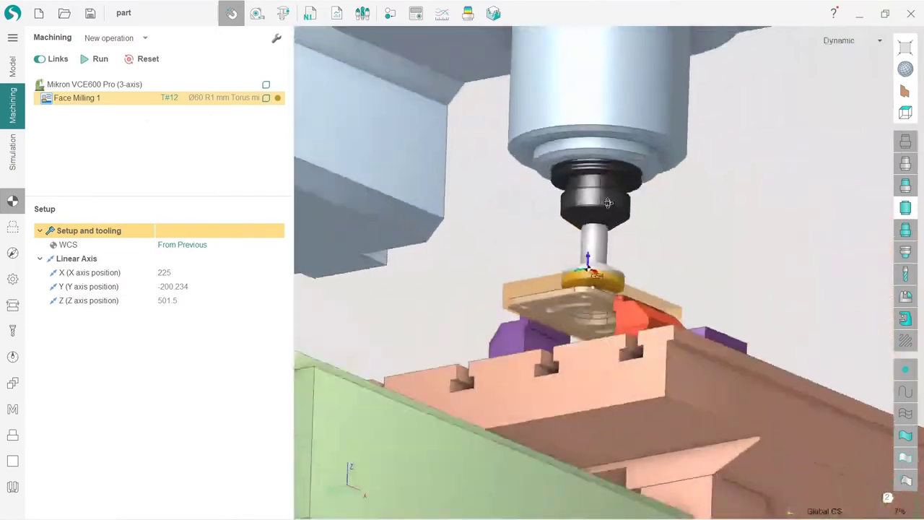
pyautogui.moveTo(506, 225); pyautogui.dragTo(607, 252, button='middle')
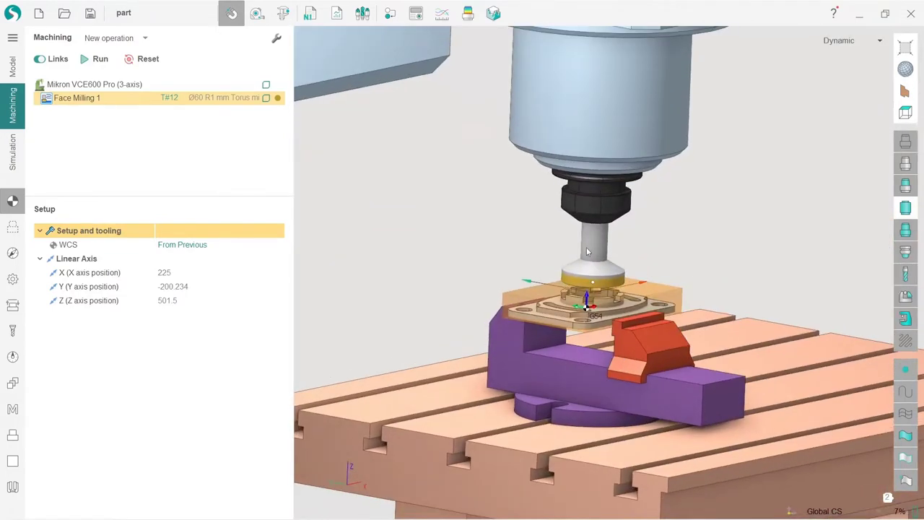
# Generate the Face Milling 1 toolpath and display the workpiece together with the machining result
pyautogui.click(96, 59)
pyautogui.scroll(5, 726, 281)
pyautogui.moveTo(673, 253); pyautogui.dragTo(657, 274, button='middle')
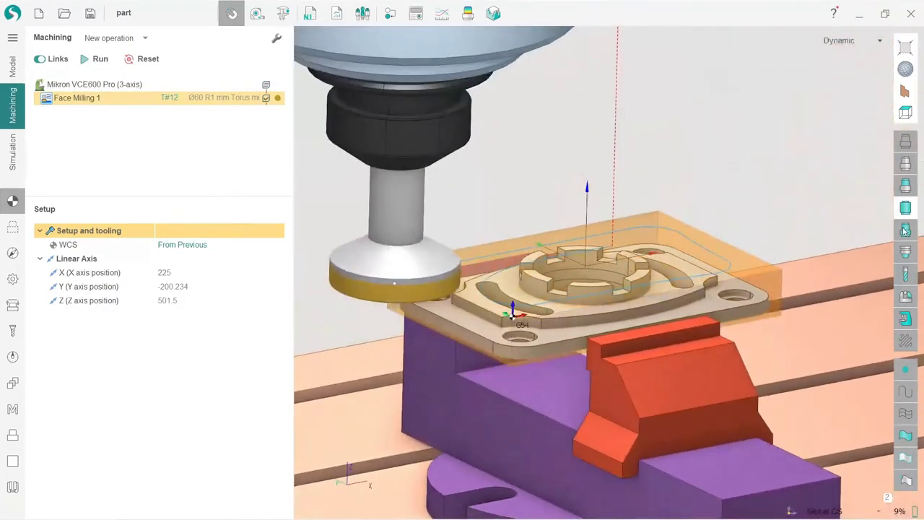
pyautogui.click(901, 237)
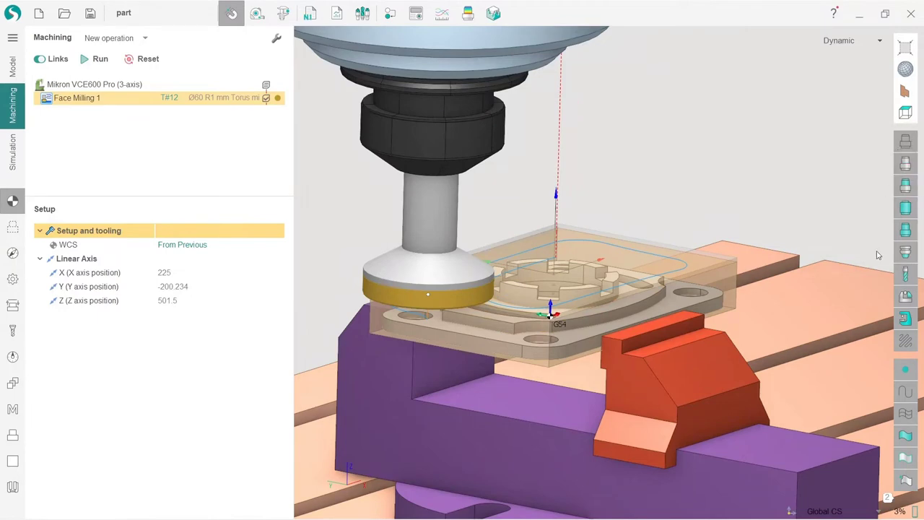
pyautogui.scroll(-3, 622, 313)
pyautogui.scroll(5, 753, 299)
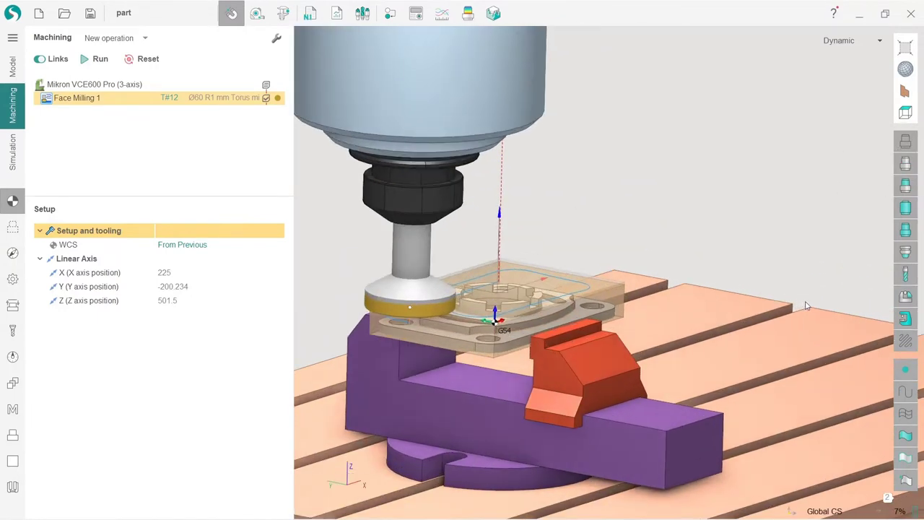
pyautogui.moveTo(769, 298); pyautogui.dragTo(793, 366, button='middle')
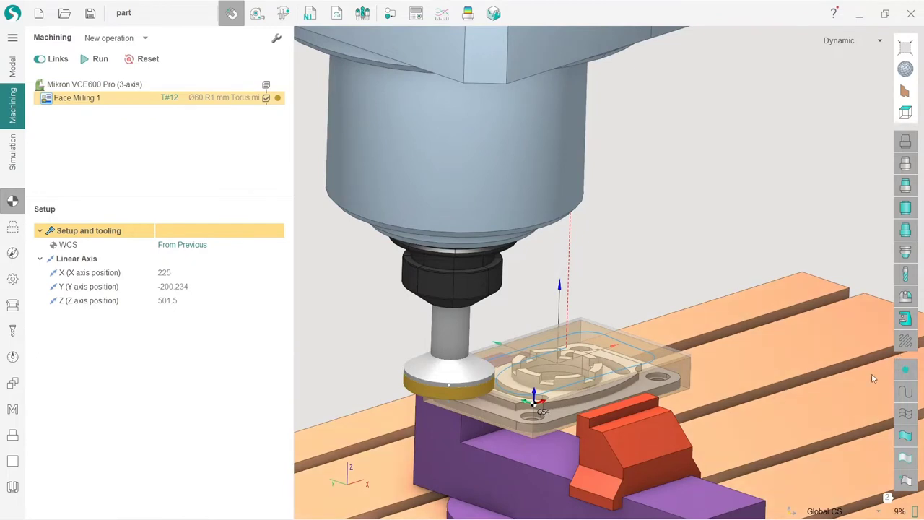
# Check what the scene visibility toggles control by turning the toolpath and machine display off and back on
pyautogui.click(907, 347)
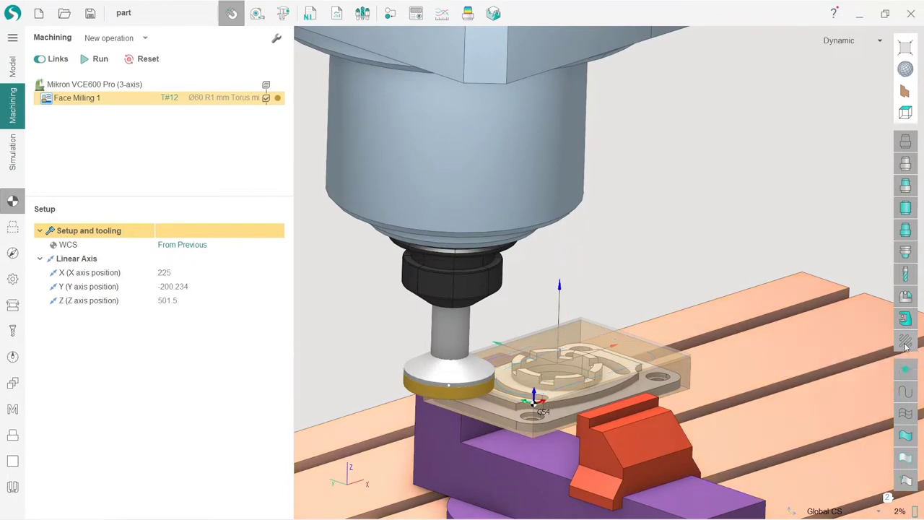
pyautogui.click(907, 347)
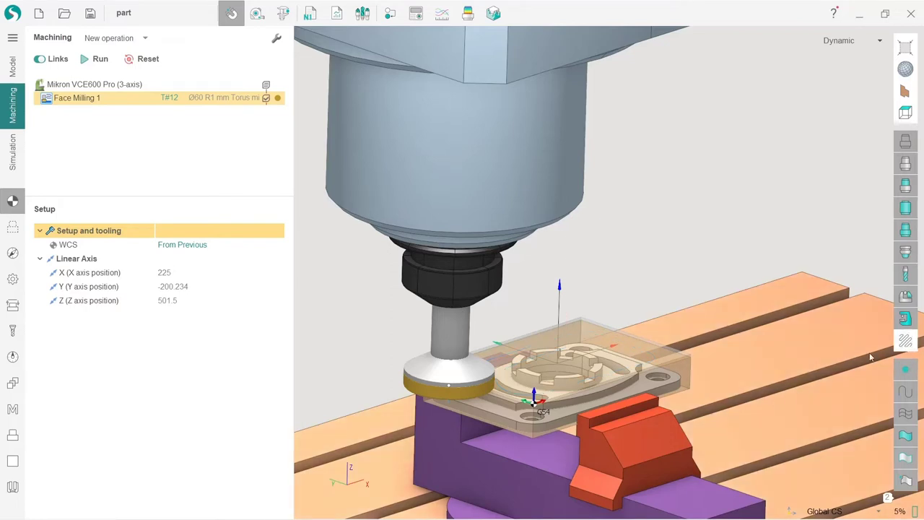
pyautogui.click(901, 328)
pyautogui.click(901, 327)
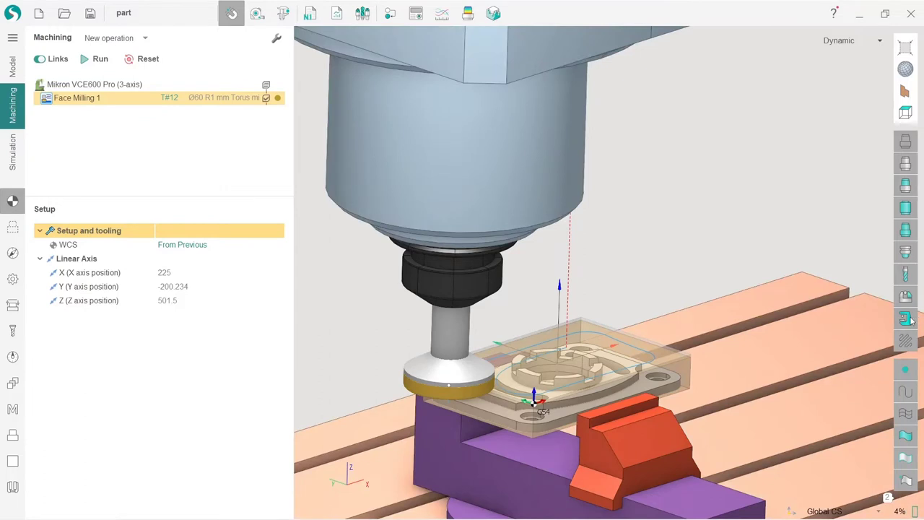
pyautogui.click(899, 296)
pyautogui.click(897, 293)
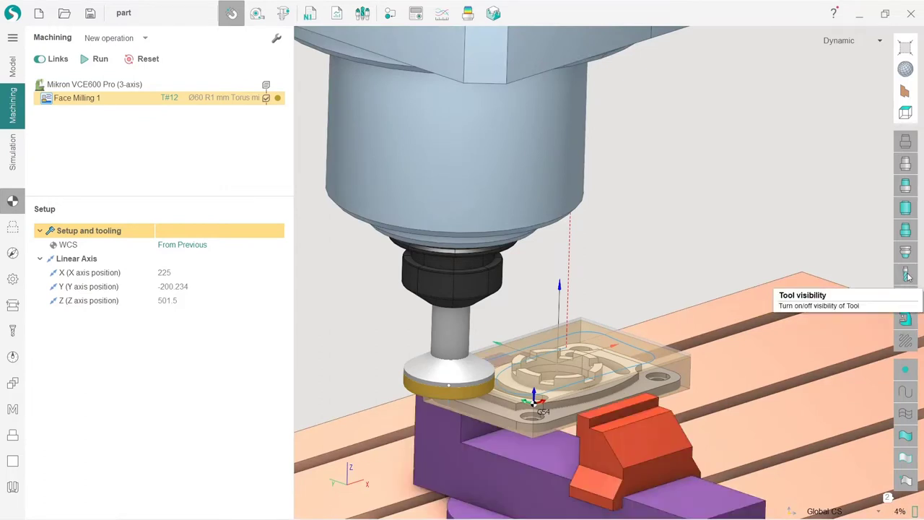
# Turn the display of the tool, the machining result and the workpiece off and back on to identify each one
pyautogui.click(908, 276)
pyautogui.click(908, 276)
pyautogui.click(907, 254)
pyautogui.click(907, 256)
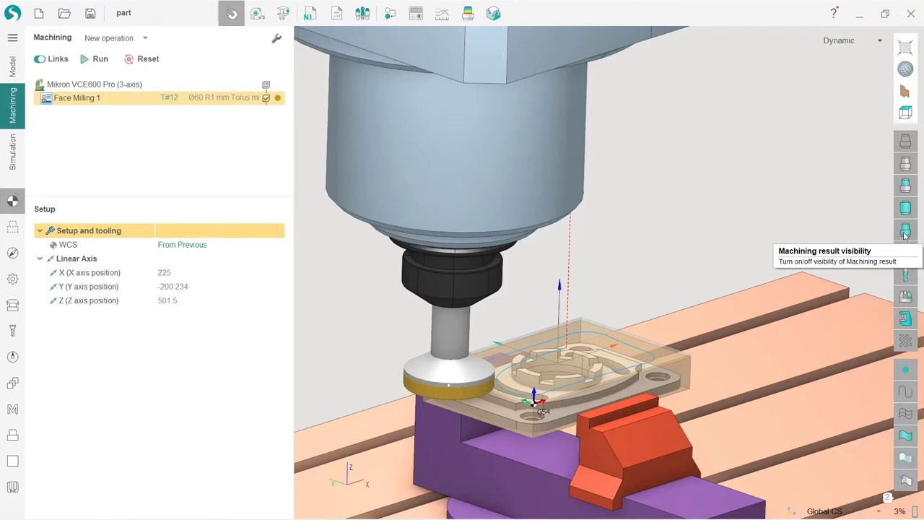
pyautogui.click(906, 233)
pyautogui.click(907, 232)
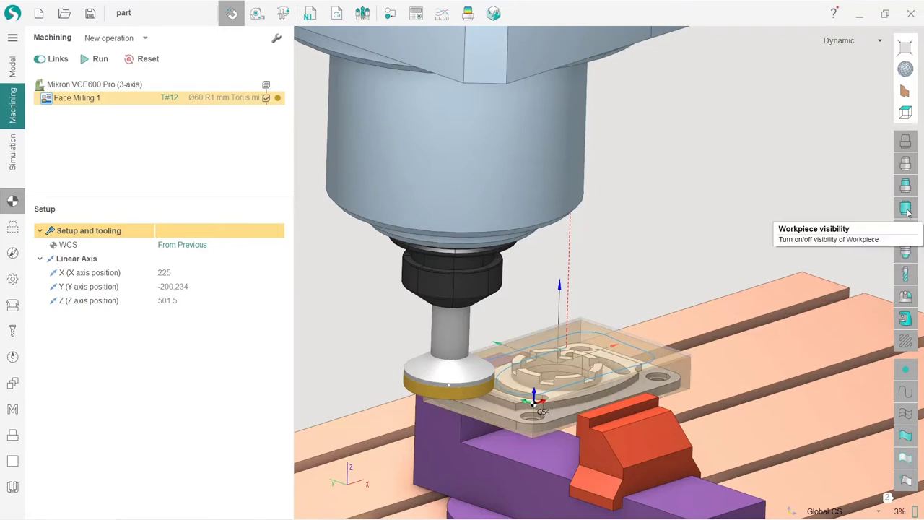
pyautogui.click(907, 210)
pyautogui.click(906, 211)
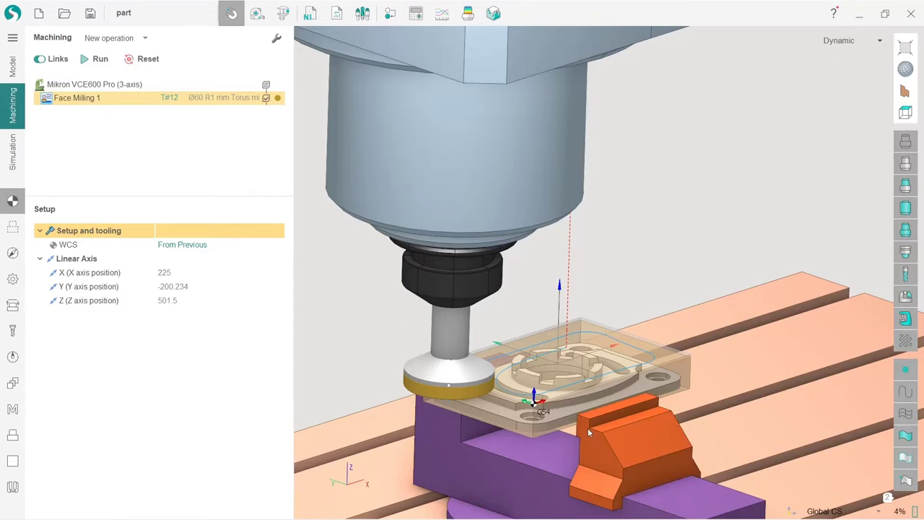
# Compare the workpiece with the machining result along the part's upper face and hide the workpiece
pyautogui.scroll(5, 584, 415)
pyautogui.moveTo(583, 413); pyautogui.dragTo(637, 366, button='middle')
pyautogui.moveTo(637, 364); pyautogui.dragTo(629, 373)
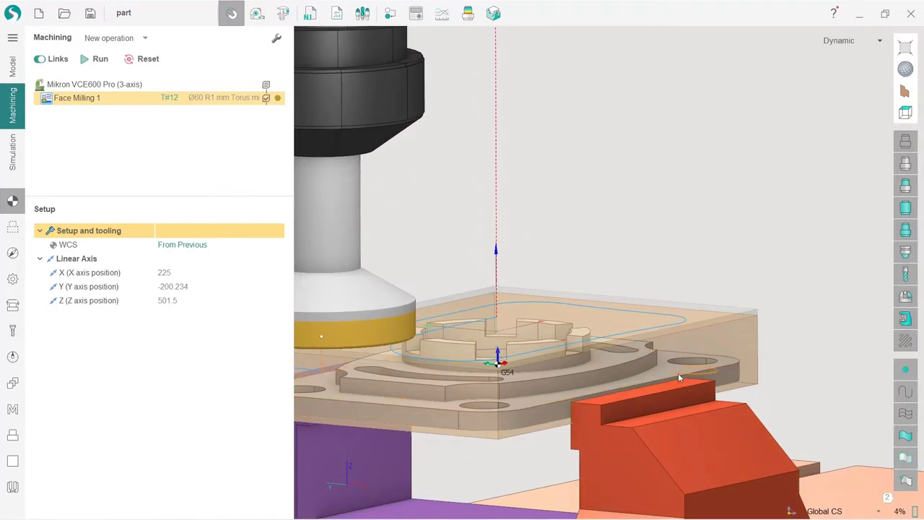
pyautogui.moveTo(717, 362); pyautogui.dragTo(755, 329)
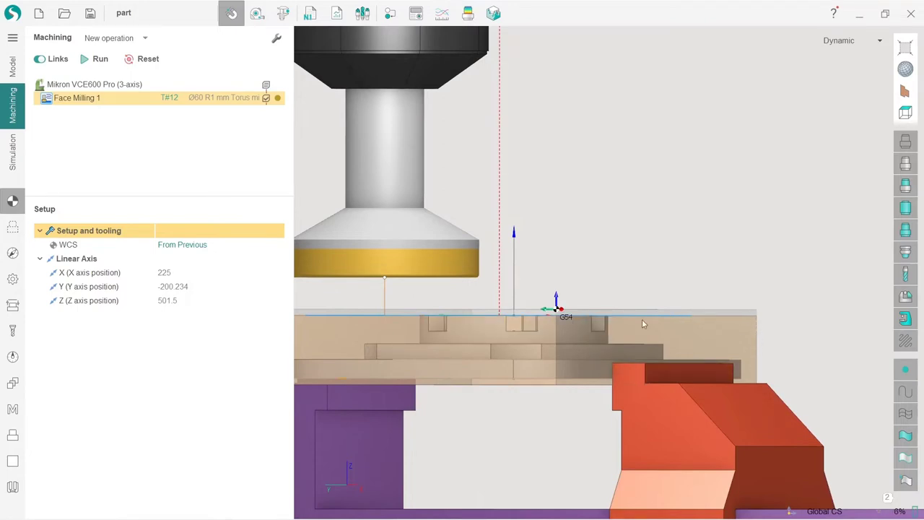
pyautogui.moveTo(784, 343); pyautogui.dragTo(764, 356)
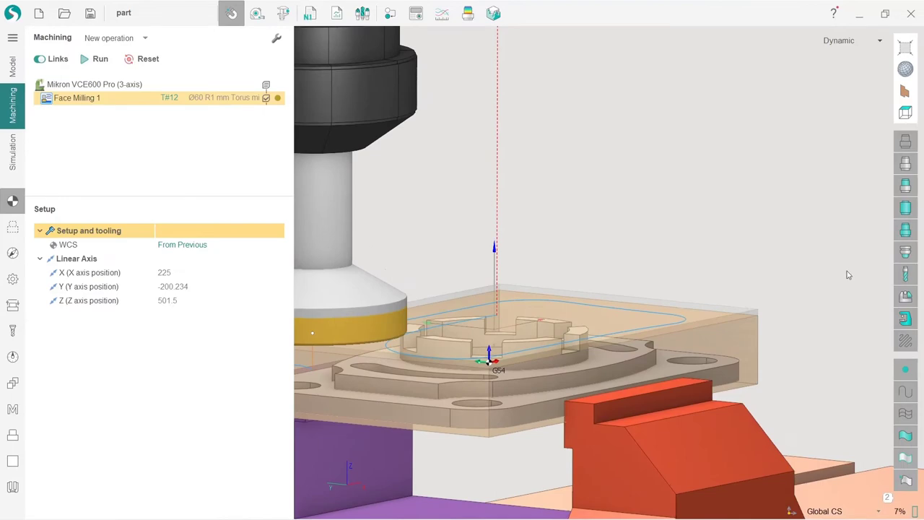
pyautogui.click(904, 212)
# Examine the stock left around the part by the face milling pass, close up and from a distance
pyautogui.moveTo(806, 343); pyautogui.dragTo(702, 386, button='middle')
pyautogui.moveTo(707, 339); pyautogui.dragTo(795, 347)
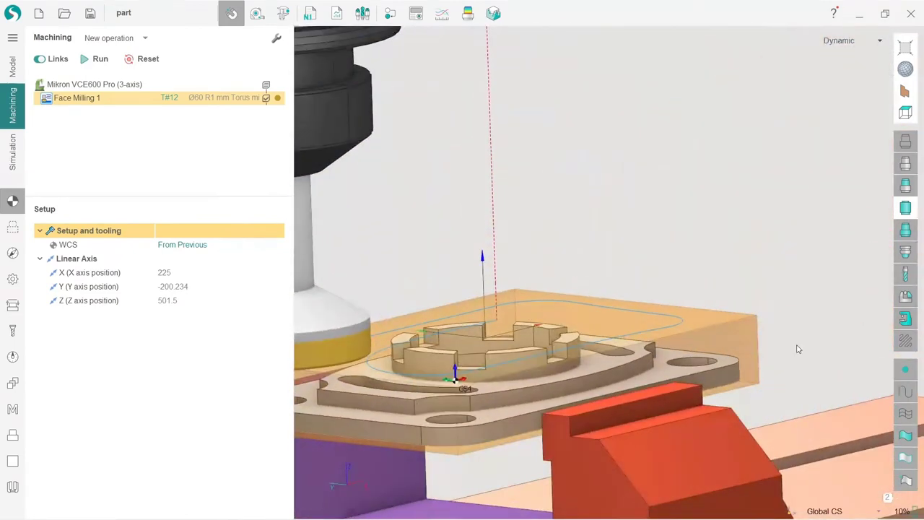
pyautogui.moveTo(758, 383); pyautogui.dragTo(770, 361)
pyautogui.scroll(-4, 700, 334)
pyautogui.moveTo(700, 335); pyautogui.dragTo(666, 348, button='middle')
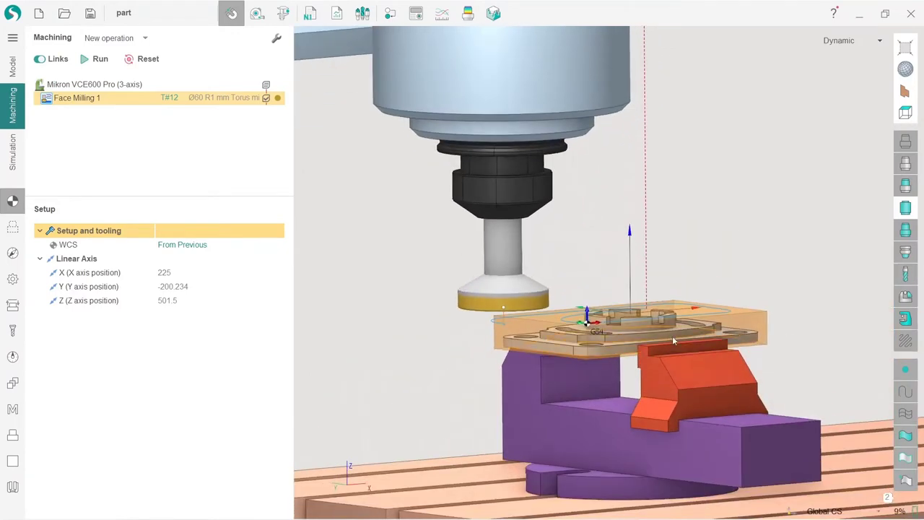
pyautogui.scroll(3, 666, 348)
pyautogui.moveTo(545, 353); pyautogui.dragTo(568, 348, button='middle')
pyautogui.moveTo(614, 354); pyautogui.dragTo(606, 346)
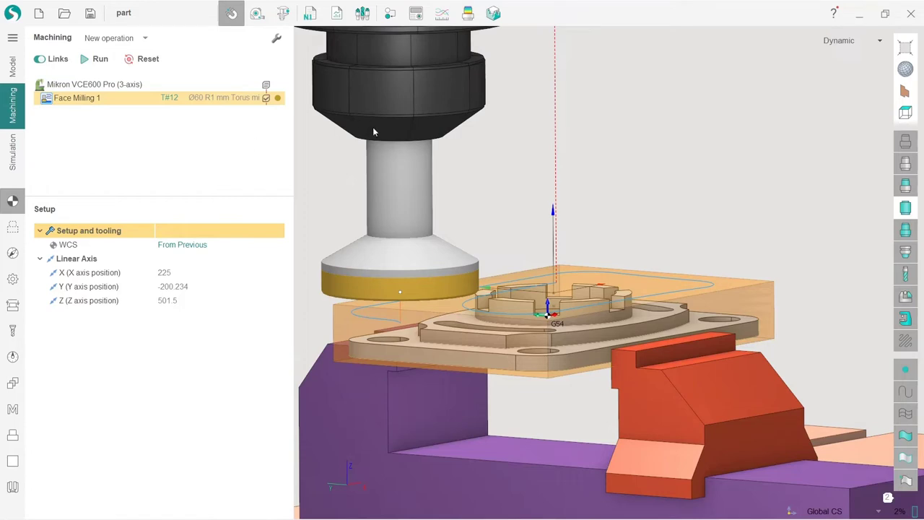
# Compare the workpiece alone with the machining result alone by switching the visibility of each
pyautogui.click(907, 209)
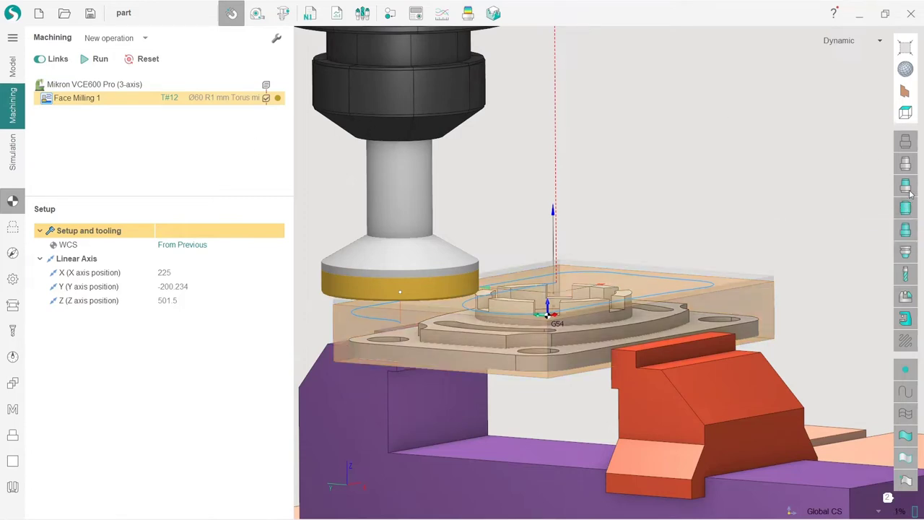
pyautogui.click(911, 236)
pyautogui.moveTo(629, 328); pyautogui.dragTo(652, 340, button='middle')
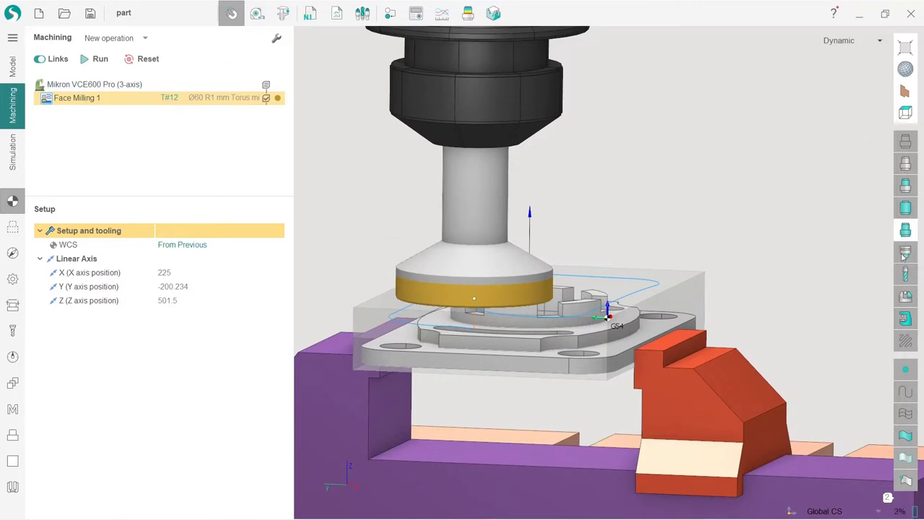
pyautogui.click(906, 209)
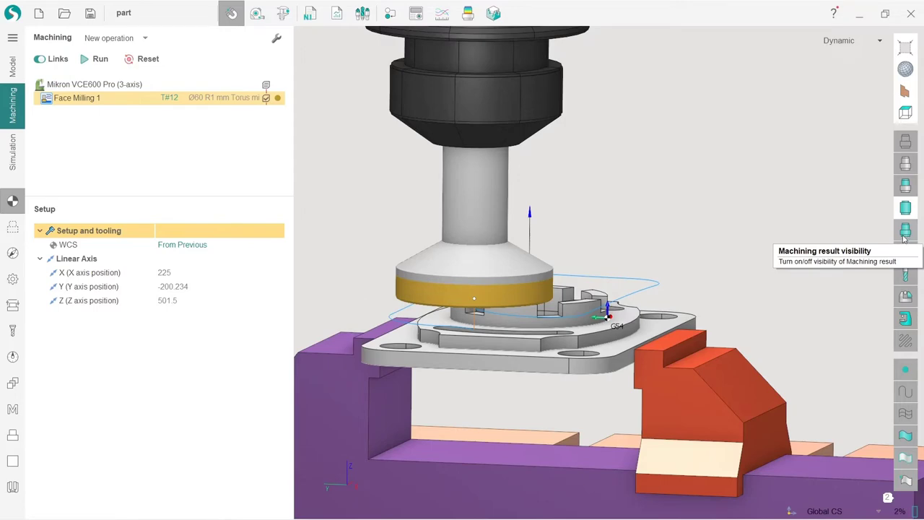
pyautogui.click(903, 236)
# Examine the machining result, facing toolpath and vise from above and from the side
pyautogui.hotkey('ctrl', 'Up')
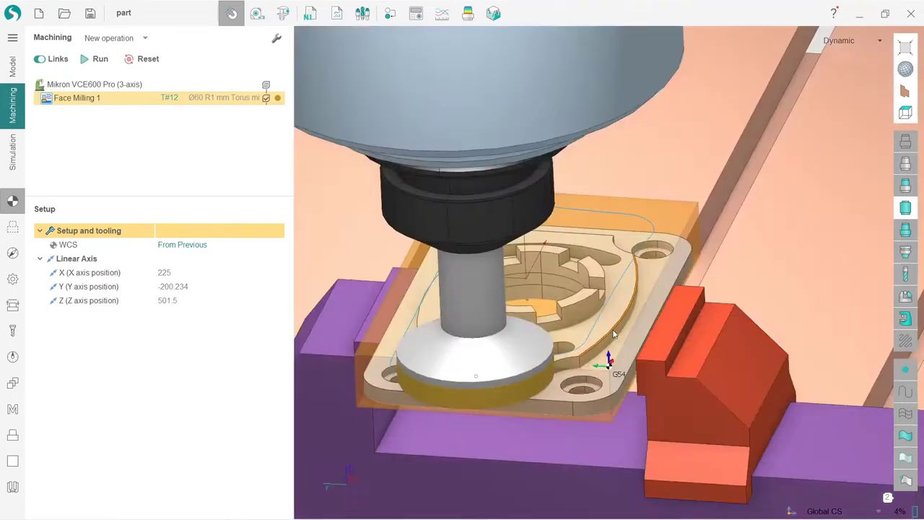
pyautogui.scroll(-5, 575, 218)
pyautogui.moveTo(586, 310); pyautogui.dragTo(547, 234, button='middle')
pyautogui.scroll(-6, 574, 217)
pyautogui.scroll(6, 569, 220)
pyautogui.scroll(8, 569, 220)
pyautogui.scroll(-5, 566, 286)
pyautogui.scroll(2, 544, 233)
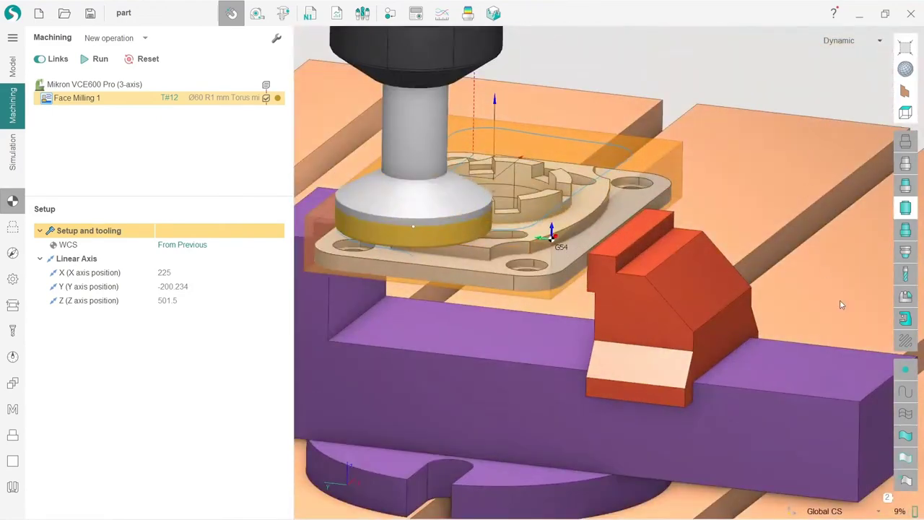
pyautogui.moveTo(679, 169); pyautogui.dragTo(764, 235)
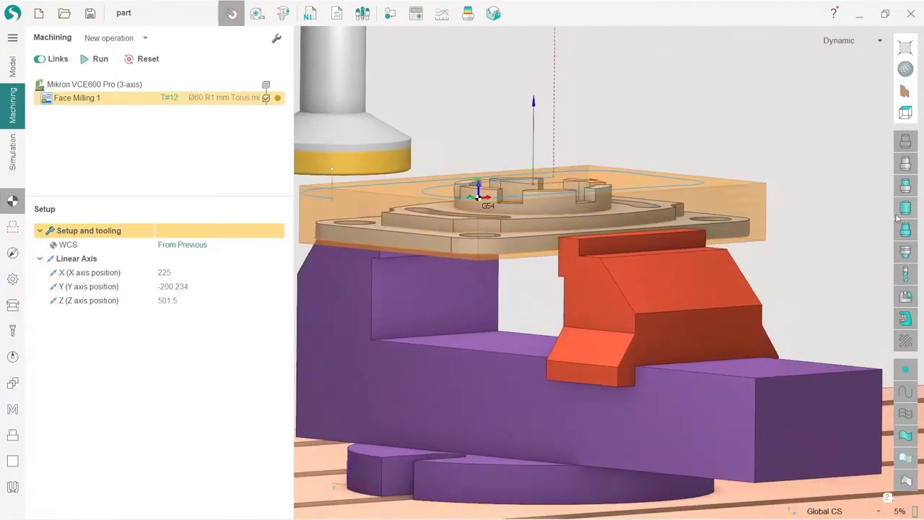
# Hide the machine and inspect the tool, machining result and vise from several angles
pyautogui.click(908, 323)
pyautogui.moveTo(654, 307); pyautogui.dragTo(572, 336, button='middle')
pyautogui.scroll(-3, 573, 336)
pyautogui.scroll(3, 572, 335)
pyautogui.moveTo(639, 296); pyautogui.dragTo(563, 289, button='middle')
pyautogui.moveTo(698, 289); pyautogui.dragTo(813, 301, button='middle')
pyautogui.moveTo(687, 334); pyautogui.dragTo(669, 315, button='middle')
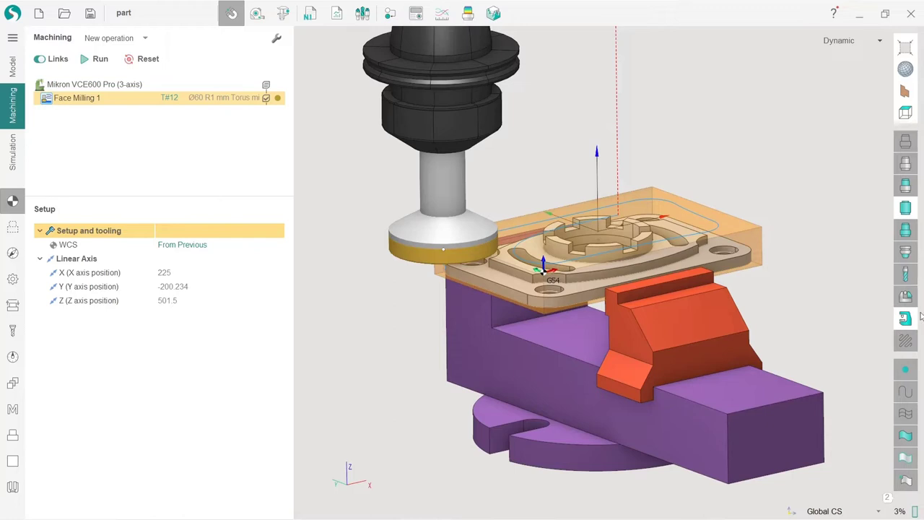
# Compare the setup with the machine shown and hidden, and examine the tool, rapid moves and part from afar and close up
pyautogui.click(906, 319)
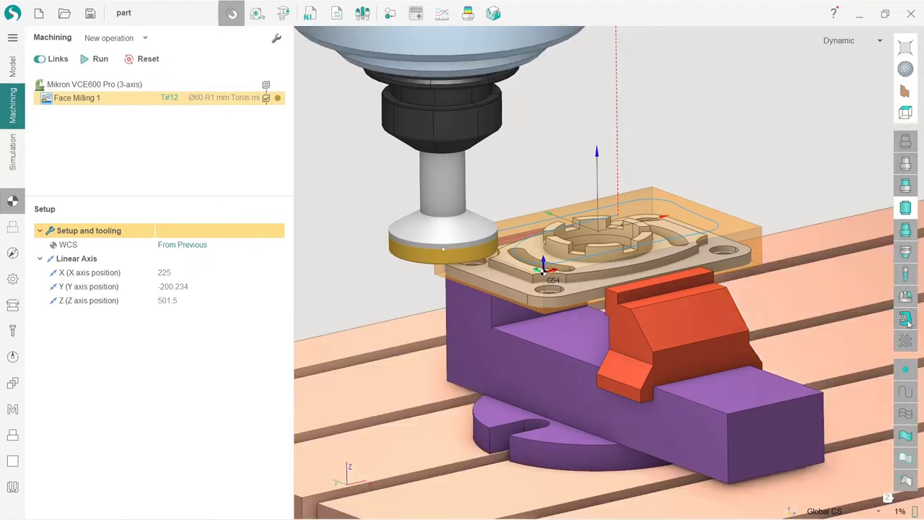
pyautogui.click(908, 323)
pyautogui.scroll(-5, 559, 282)
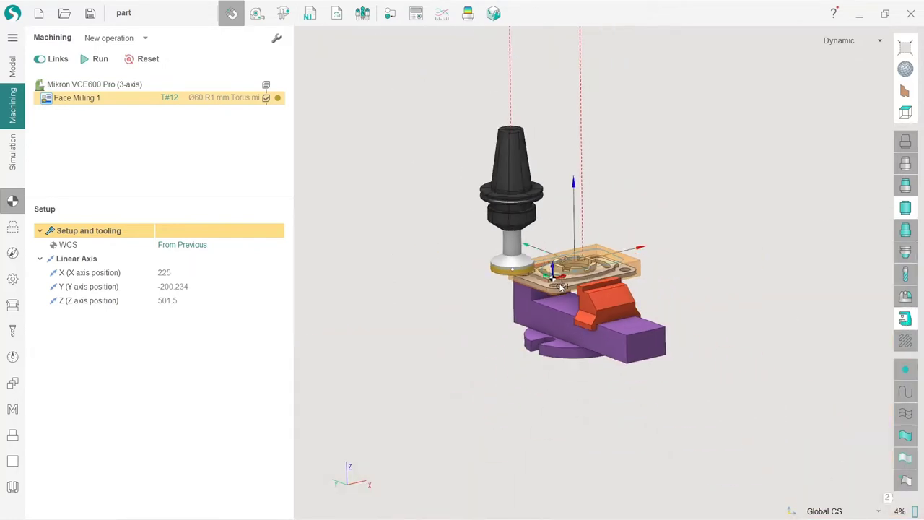
pyautogui.scroll(-3, 461, 301)
pyautogui.moveTo(518, 177); pyautogui.dragTo(509, 219, button='middle')
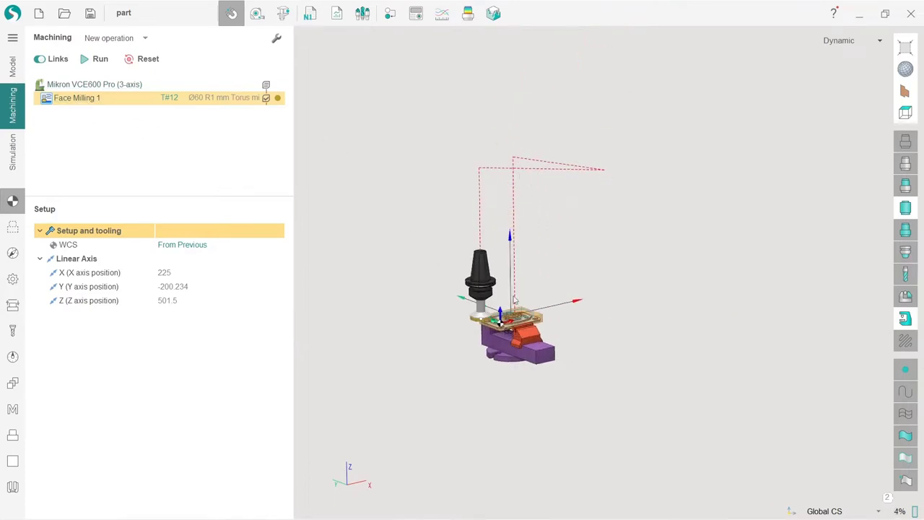
pyautogui.click(96, 58)
pyautogui.click(909, 323)
pyautogui.click(912, 325)
pyautogui.click(913, 327)
pyautogui.click(913, 326)
pyautogui.scroll(3, 515, 322)
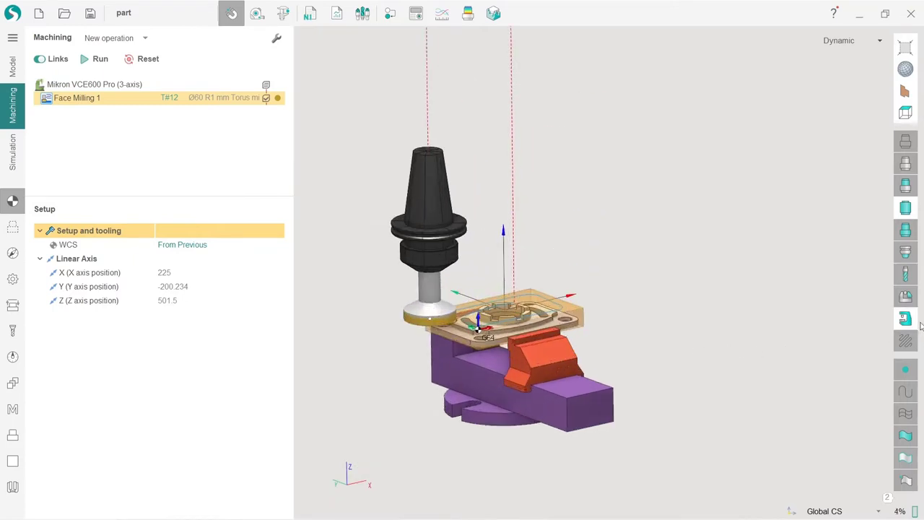
pyautogui.scroll(4, 485, 340)
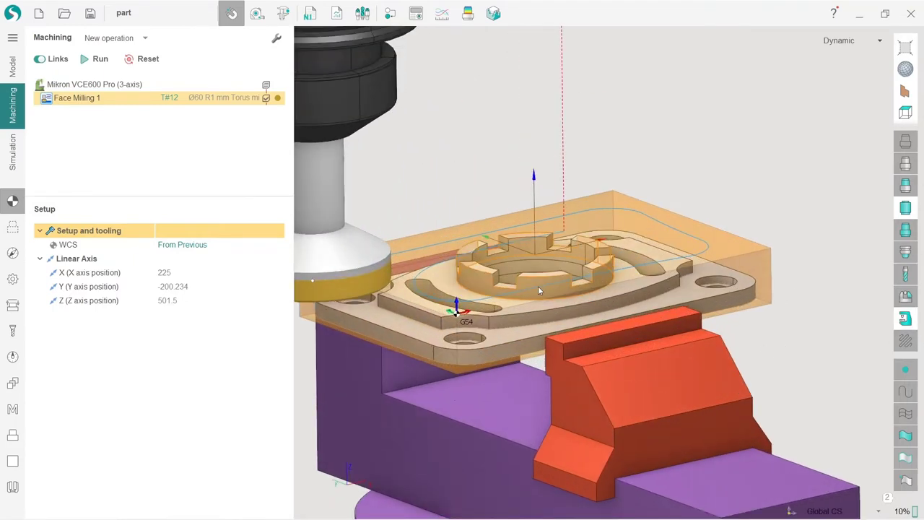
pyautogui.scroll(3, 531, 298)
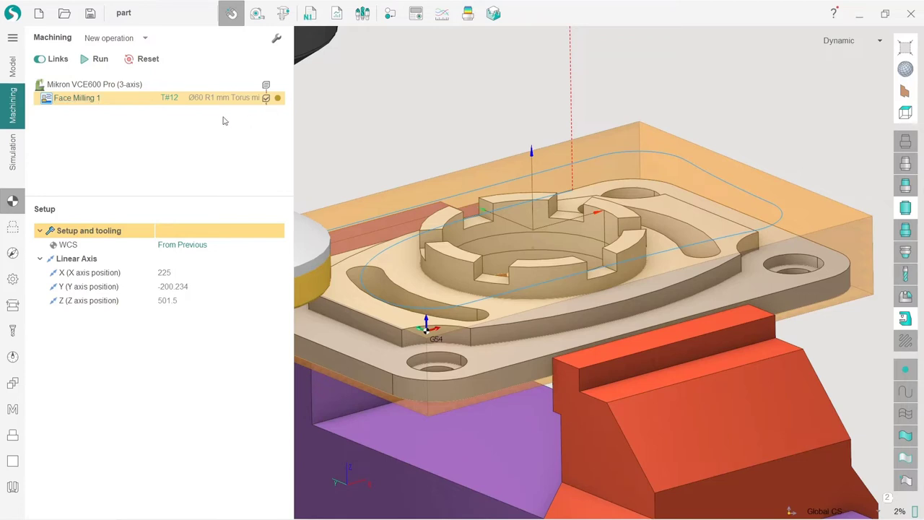
# Reset the Face Milling 1 operation and generate its toolpath again
pyautogui.click(145, 64)
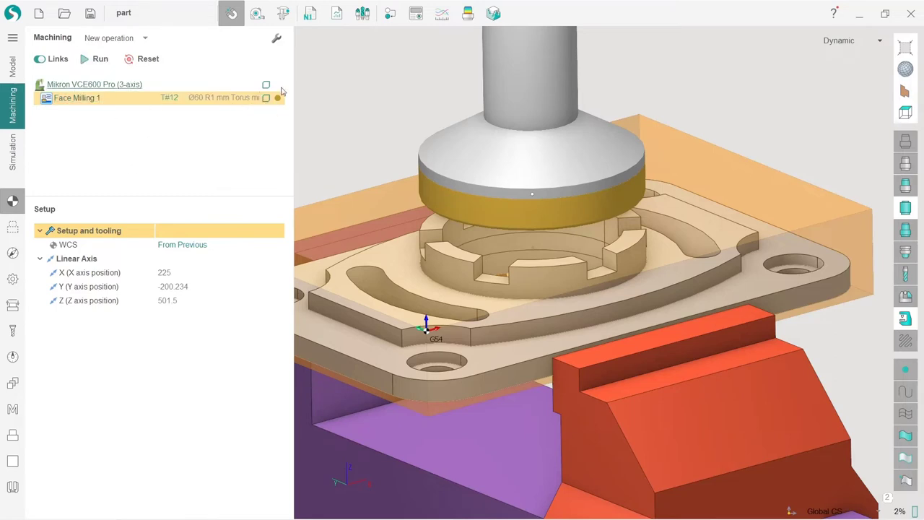
pyautogui.click(97, 62)
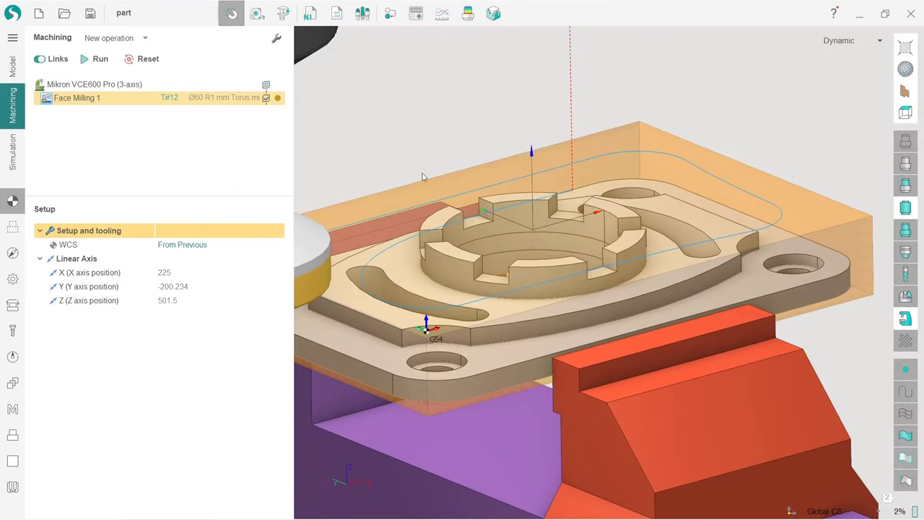
pyautogui.scroll(-3, 503, 203)
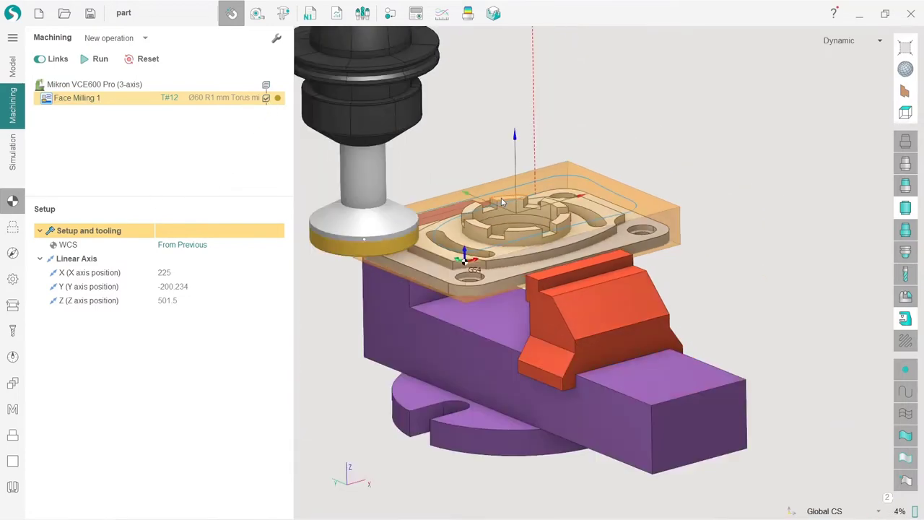
pyautogui.moveTo(504, 203); pyautogui.dragTo(577, 223, button='right')
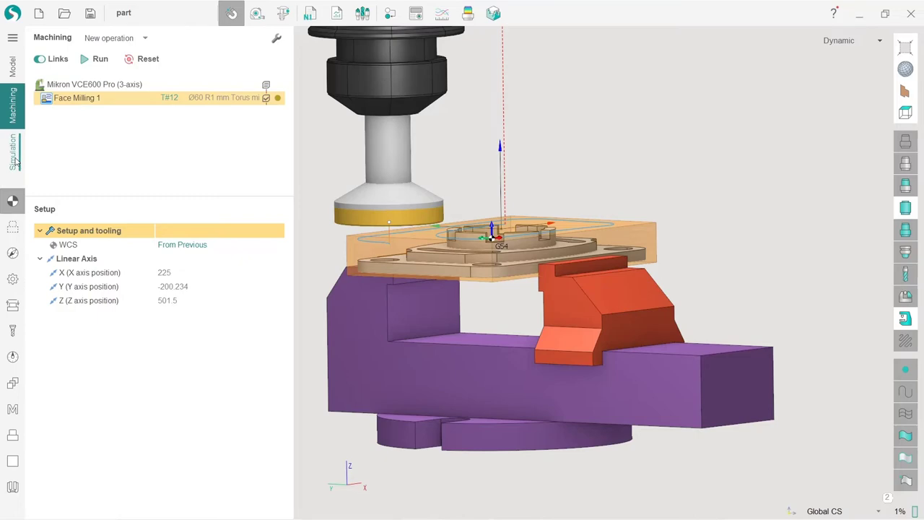
# Examine the unmachined workpiece and vise in the simulation mode, and return to the machining mode
pyautogui.click(13, 151)
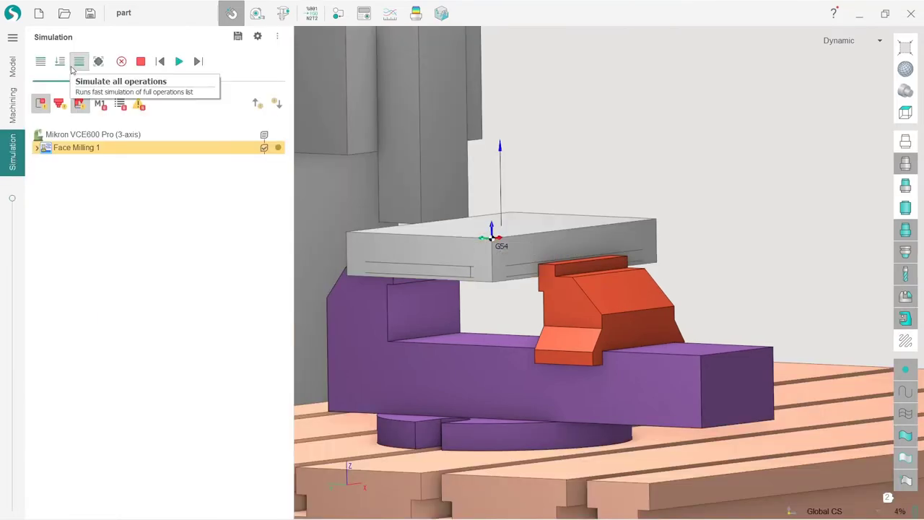
pyautogui.moveTo(544, 220); pyautogui.dragTo(576, 320, button='middle')
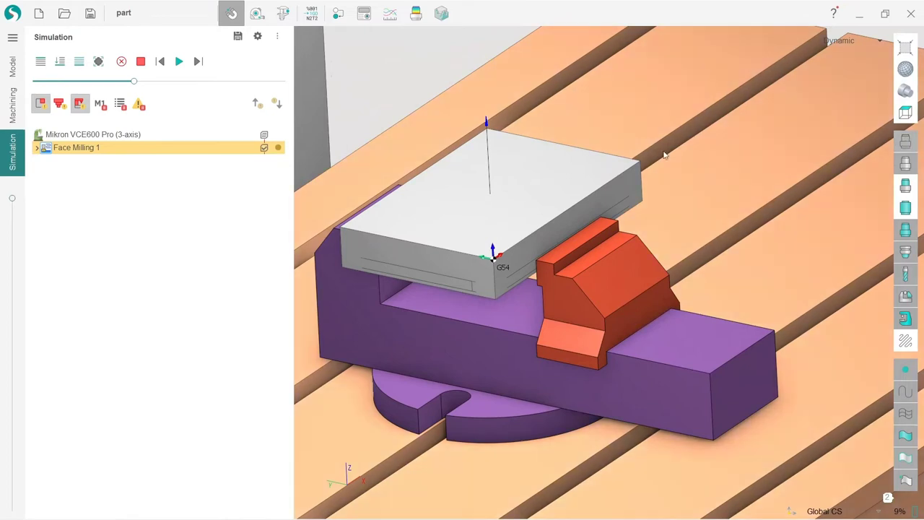
pyautogui.click(12, 105)
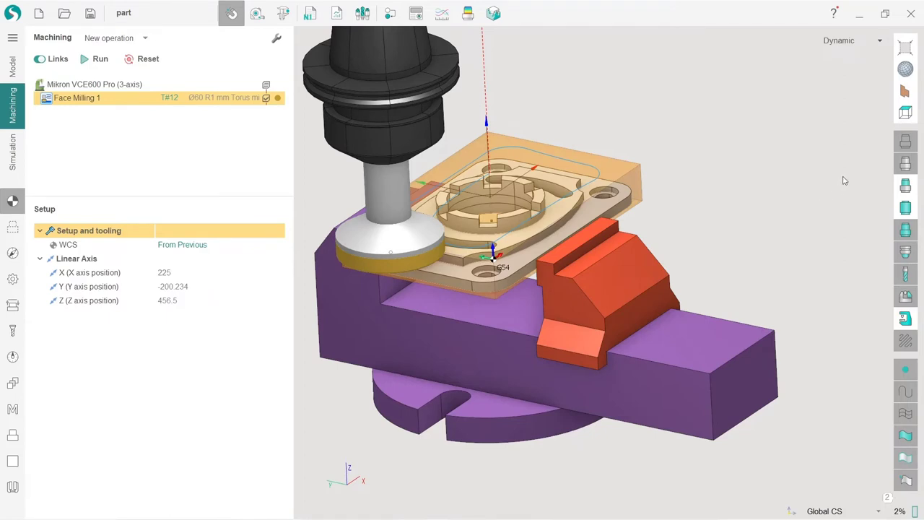
# Hide the job assignment, and compare the setup with the geometry model hidden and shown
pyautogui.click(903, 189)
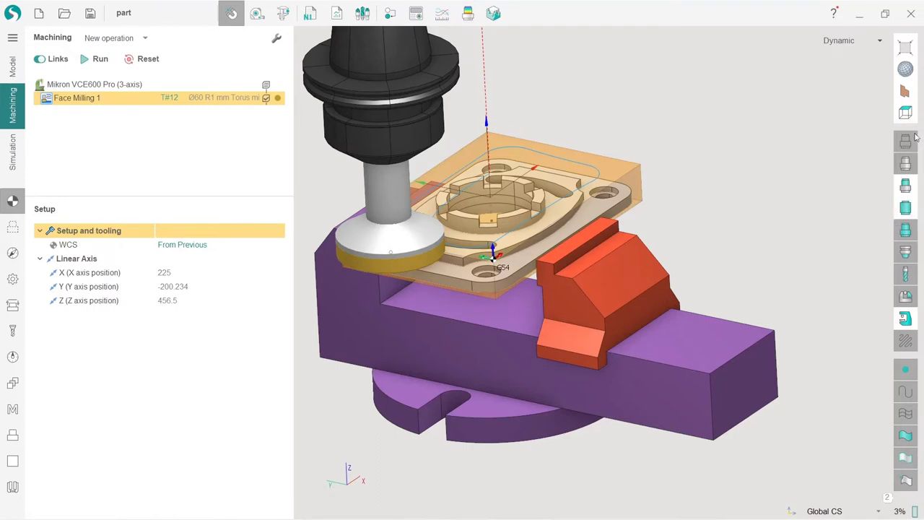
pyautogui.click(906, 142)
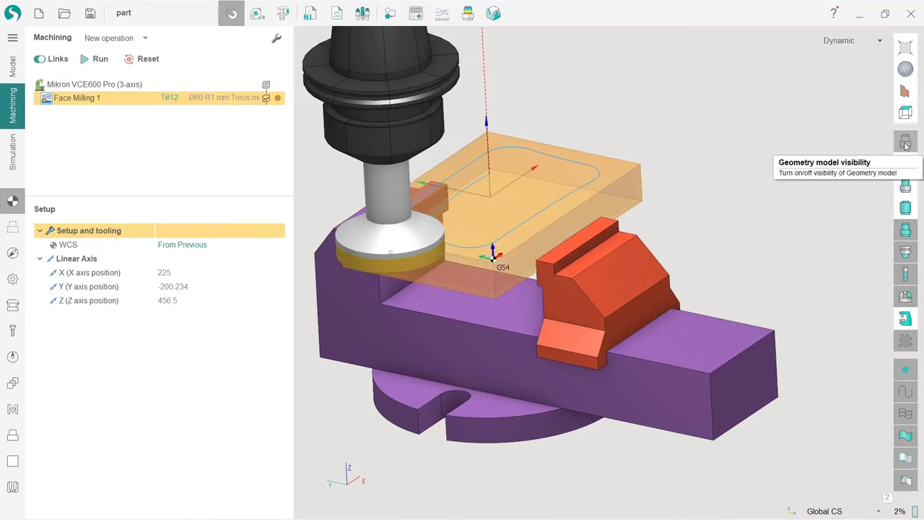
pyautogui.click(905, 144)
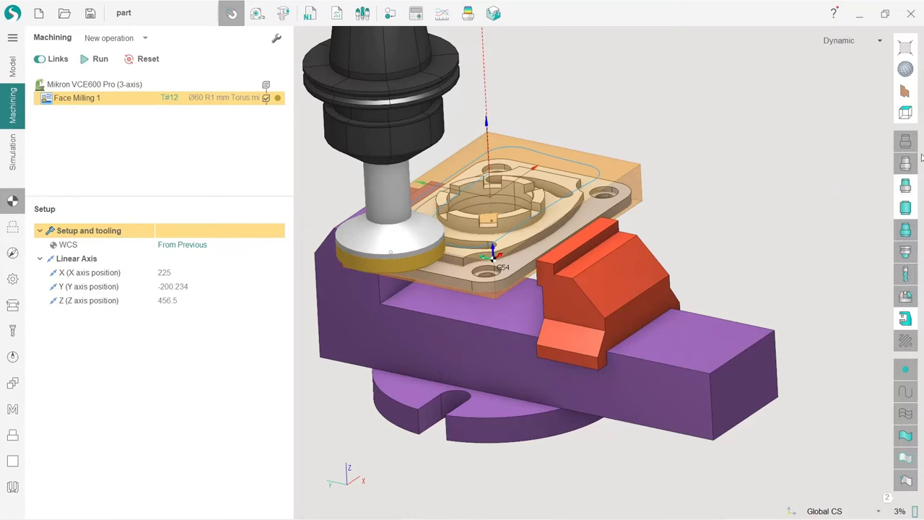
pyautogui.moveTo(623, 249); pyautogui.dragTo(655, 235, button='middle')
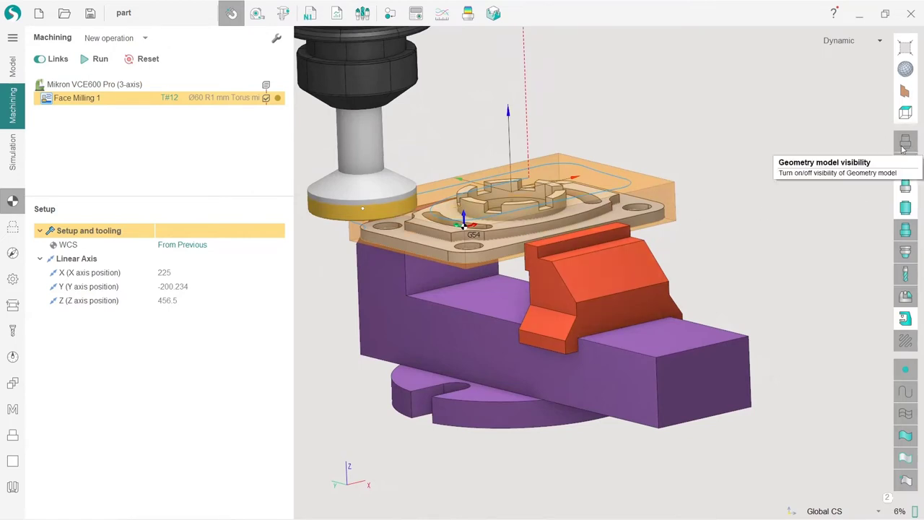
pyautogui.scroll(-5, 471, 236)
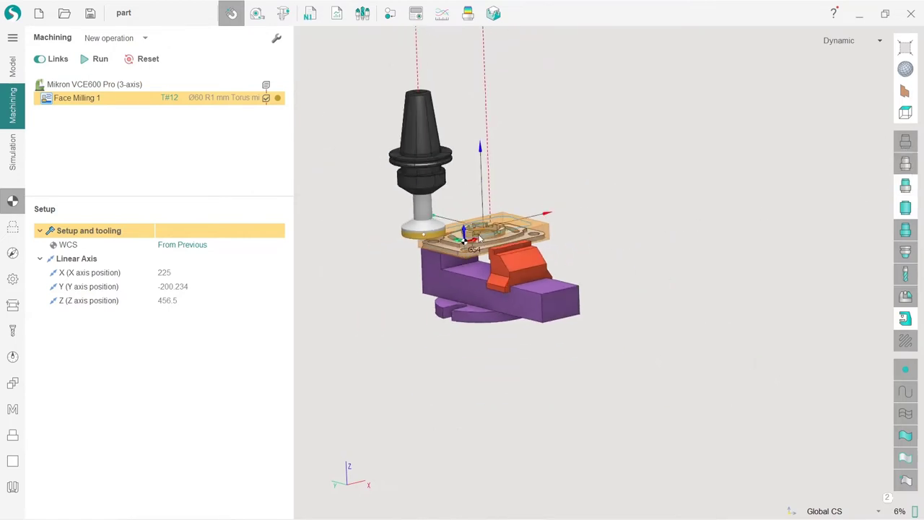
pyautogui.scroll(6, 484, 234)
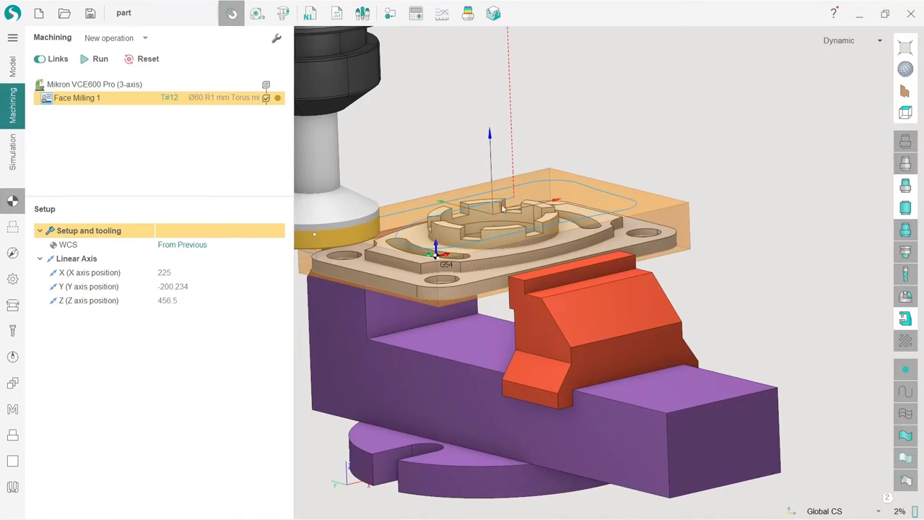
# Go to the simulation mode and check the setup on the machine table with the machining result hidden and shown
pyautogui.click(12, 165)
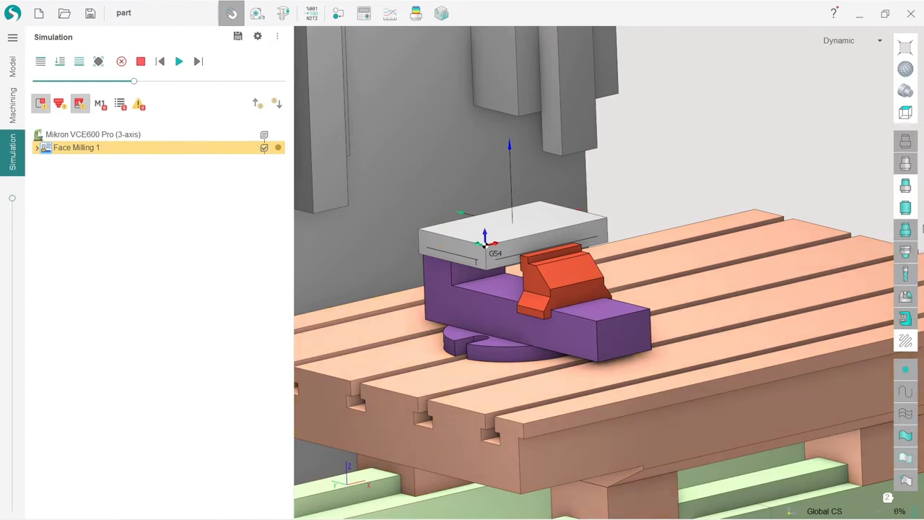
pyautogui.click(908, 231)
pyautogui.click(908, 234)
pyautogui.moveTo(582, 281)
pyautogui.mouseDown(button='middle')
pyautogui.moveTo(610, 290)
pyautogui.moveTo(597, 273)
pyautogui.mouseUp(button='middle')
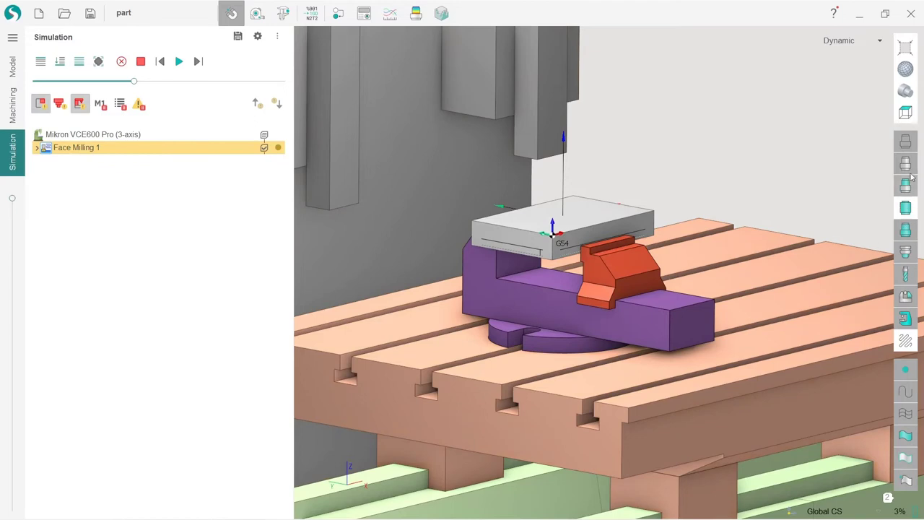
# Hide the job assignment and display the toolpath in the simulation, and switch the fixtures and machine off and back on
pyautogui.click(906, 189)
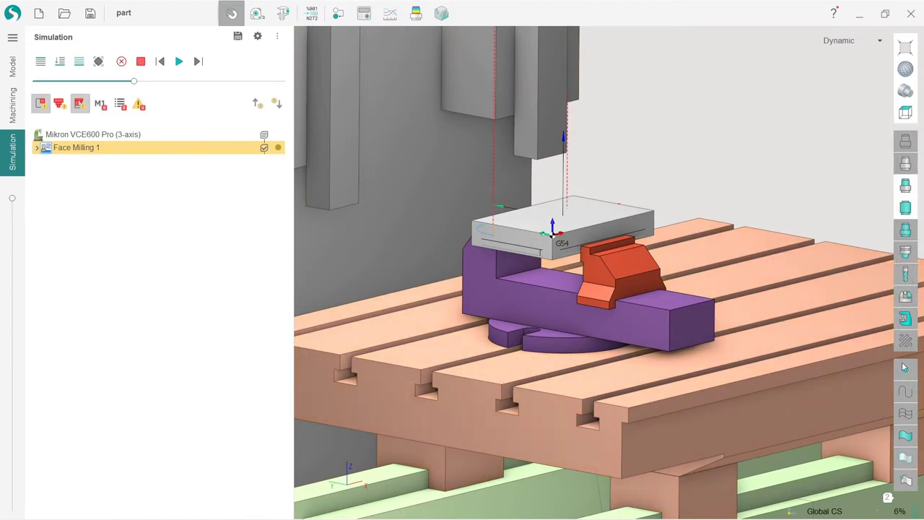
pyautogui.click(906, 319)
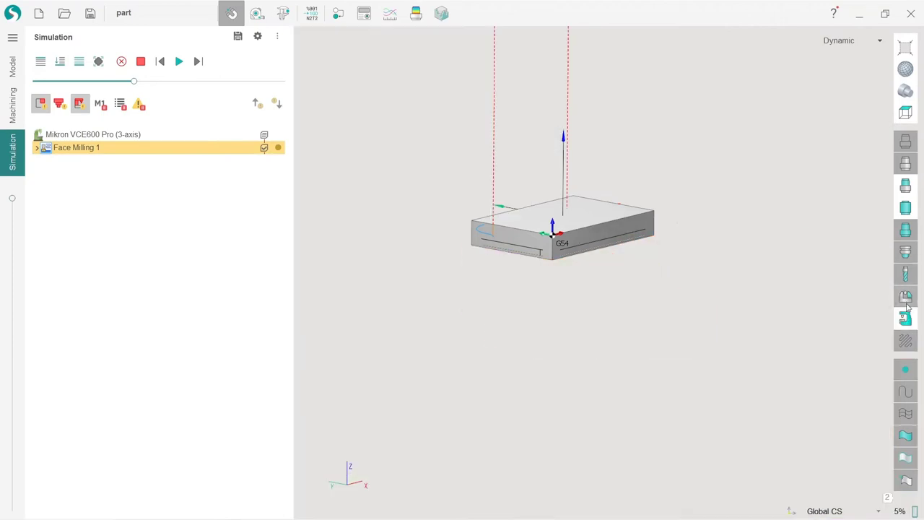
pyautogui.click(905, 253)
pyautogui.click(906, 275)
pyautogui.click(906, 297)
pyautogui.click(906, 318)
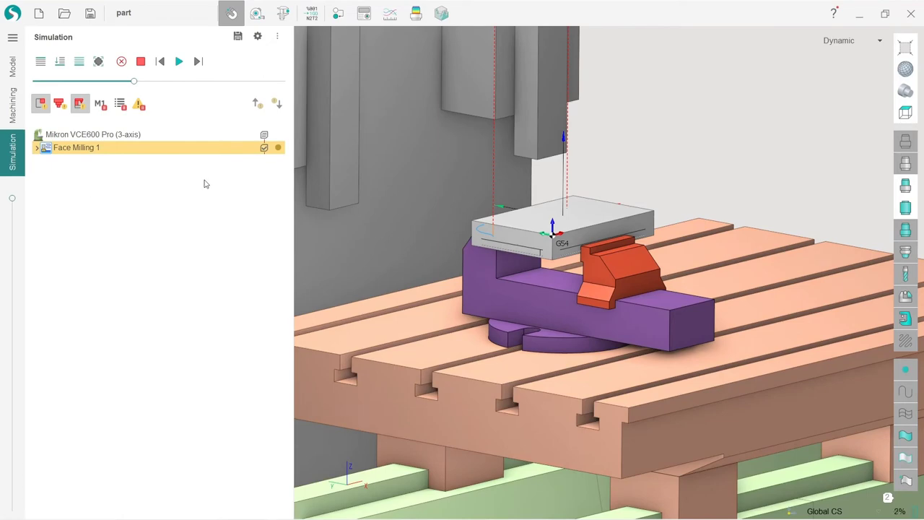
# Compare the setup in the machining and simulation modes, and raise the simulation speed to slightly above the middle of its range
pyautogui.click(12, 106)
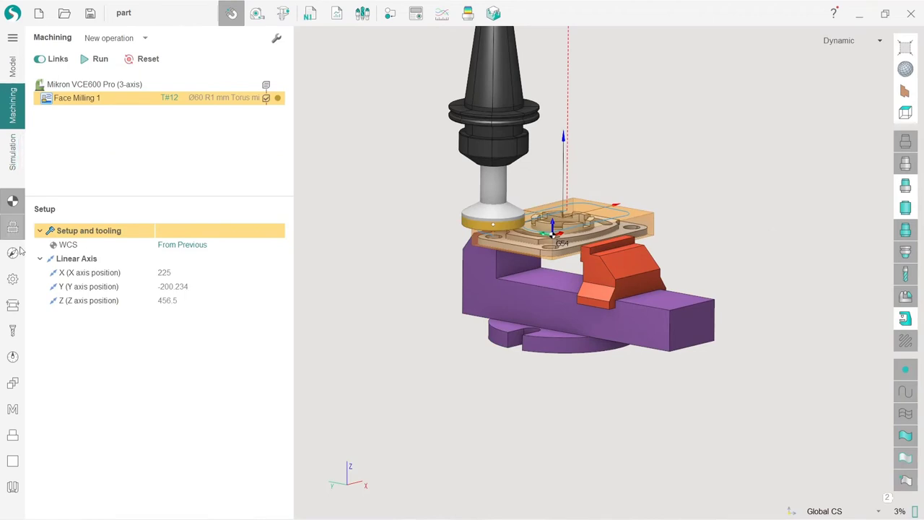
pyautogui.click(12, 163)
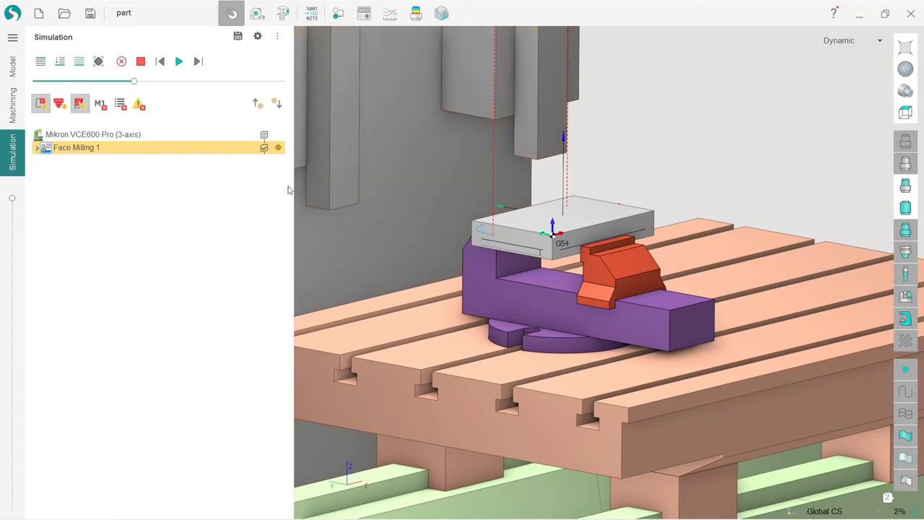
pyautogui.click(43, 65)
pyautogui.moveTo(131, 85); pyautogui.dragTo(171, 86)
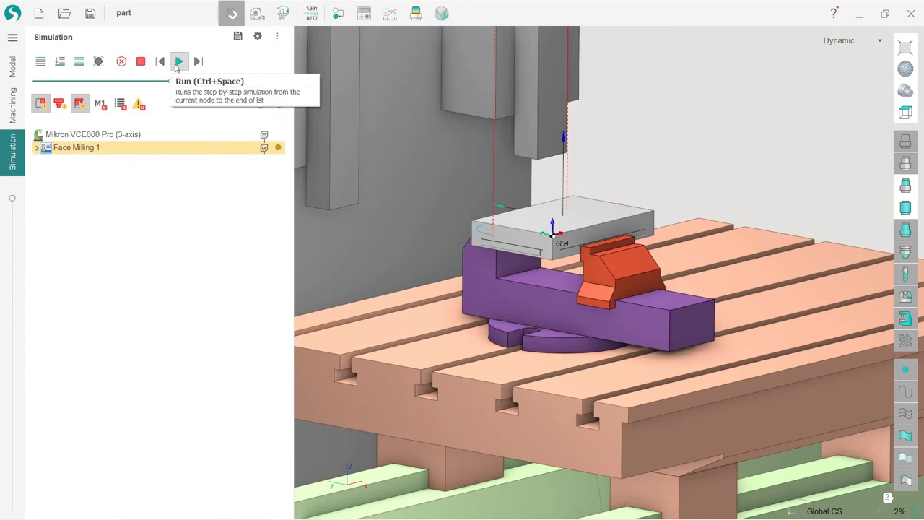
# Reset the simulated workpiece and run the Face Milling 1 simulation at about three quarters of the speed range
pyautogui.click(161, 62)
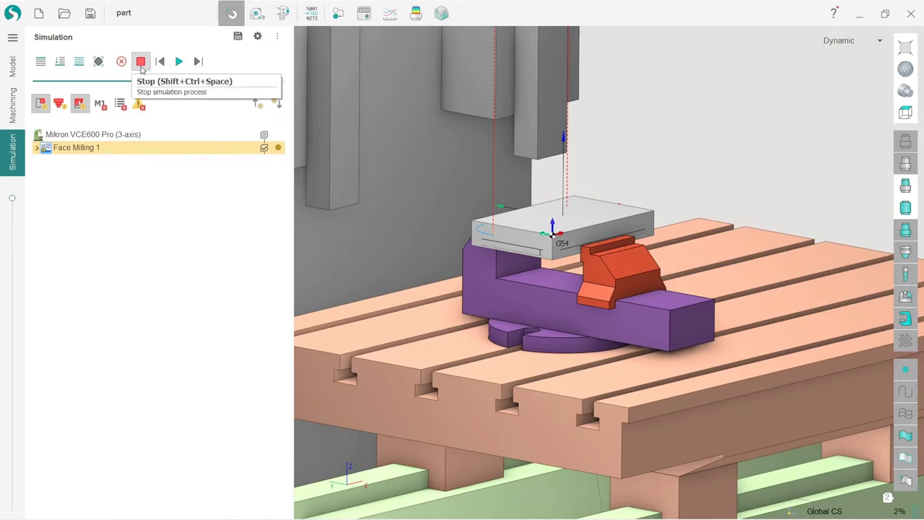
pyautogui.click(199, 62)
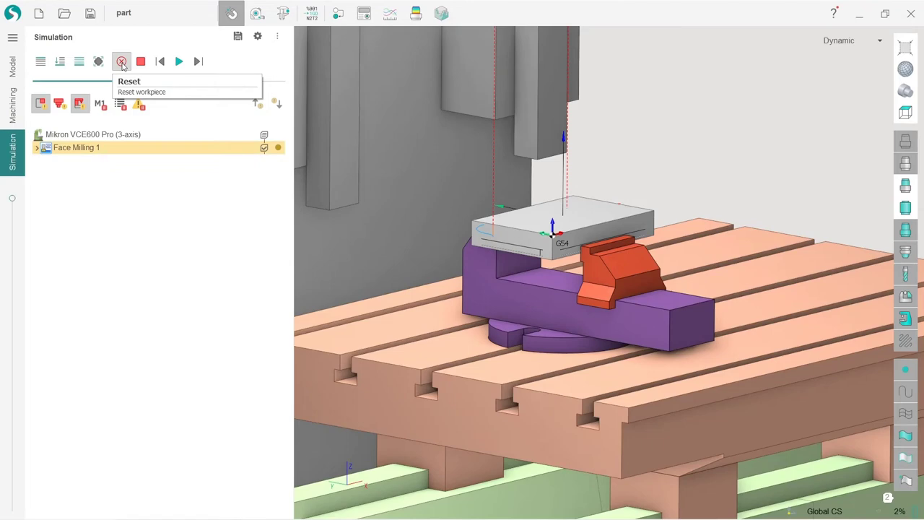
pyautogui.click(122, 62)
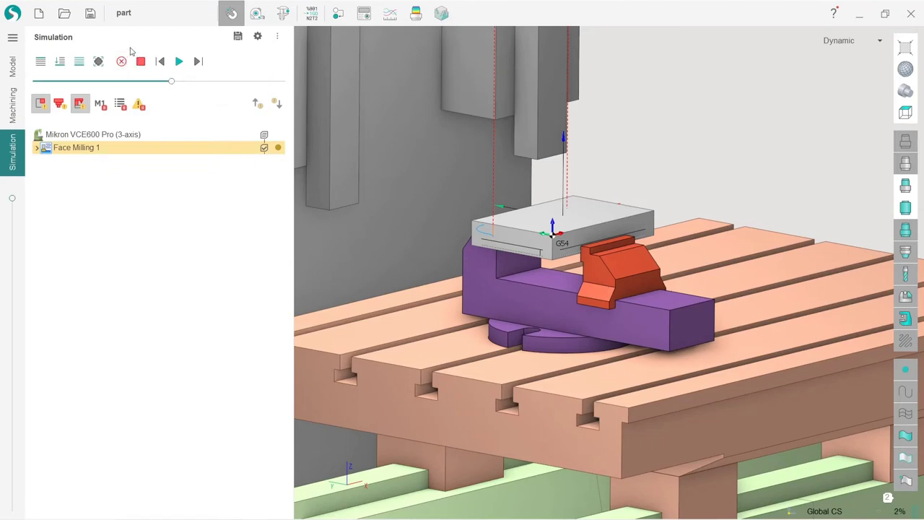
pyautogui.moveTo(538, 239); pyautogui.dragTo(552, 252, button='middle')
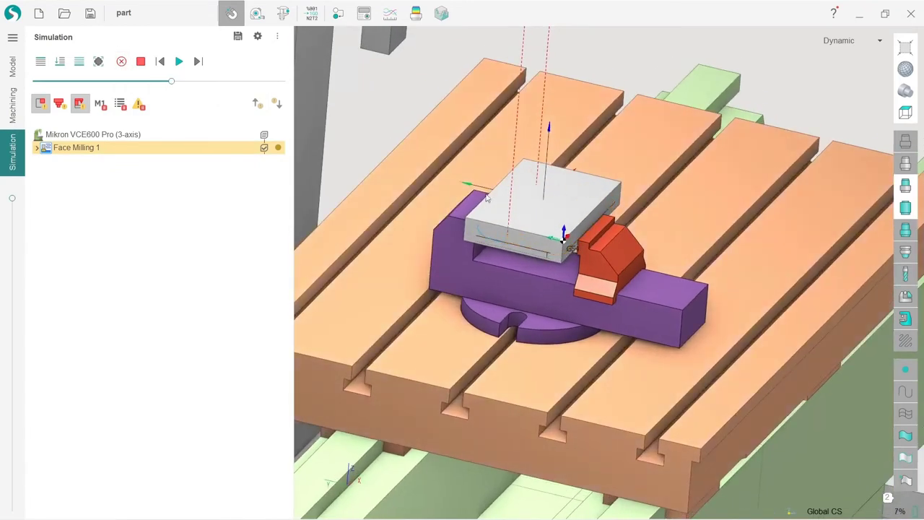
pyautogui.moveTo(643, 283); pyautogui.dragTo(544, 254, button='middle')
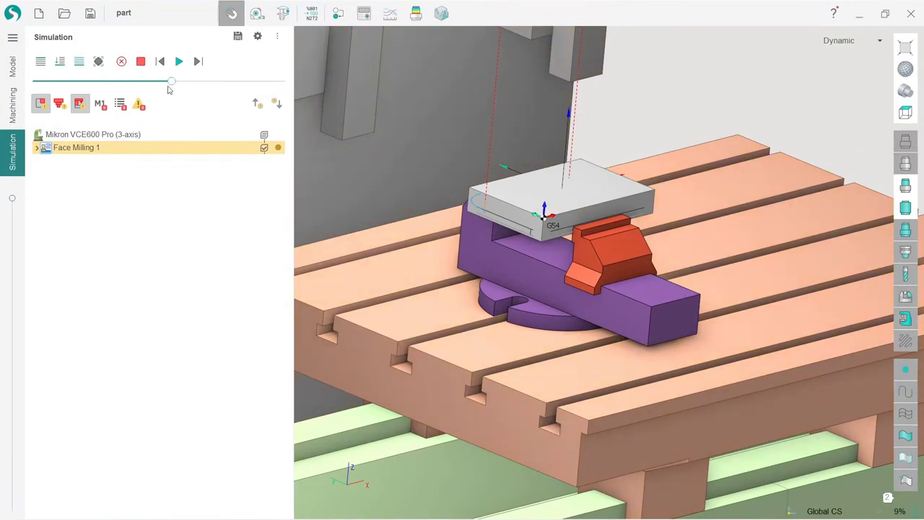
pyautogui.click(179, 61)
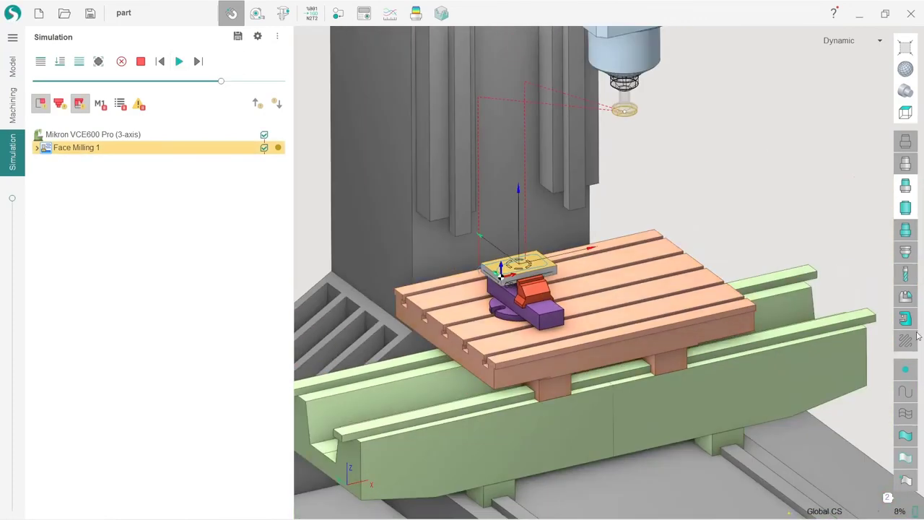
# Hide the machine in the simulation and examine the face-milled workpiece, toolpath and vise up close
pyautogui.click(905, 319)
pyautogui.click(905, 319)
pyautogui.click(905, 319)
pyautogui.scroll(5, 505, 268)
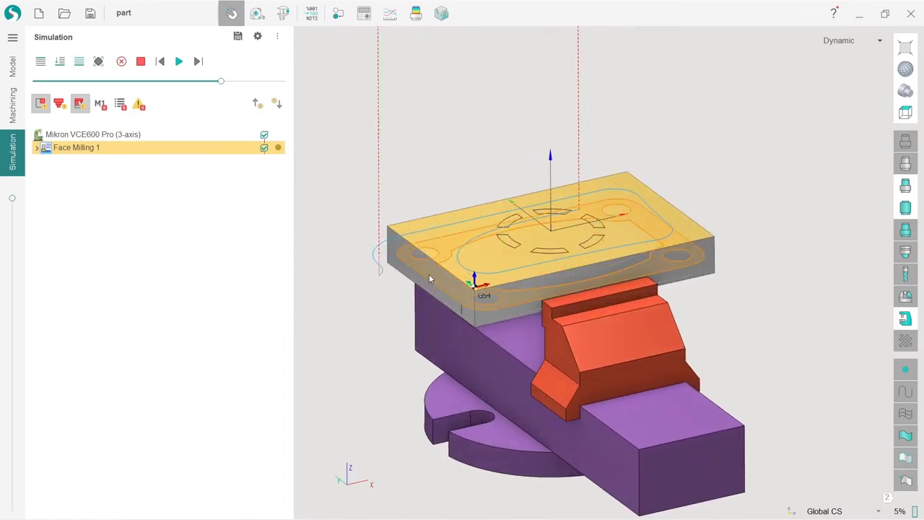
pyautogui.moveTo(462, 306); pyautogui.dragTo(463, 276, button='middle')
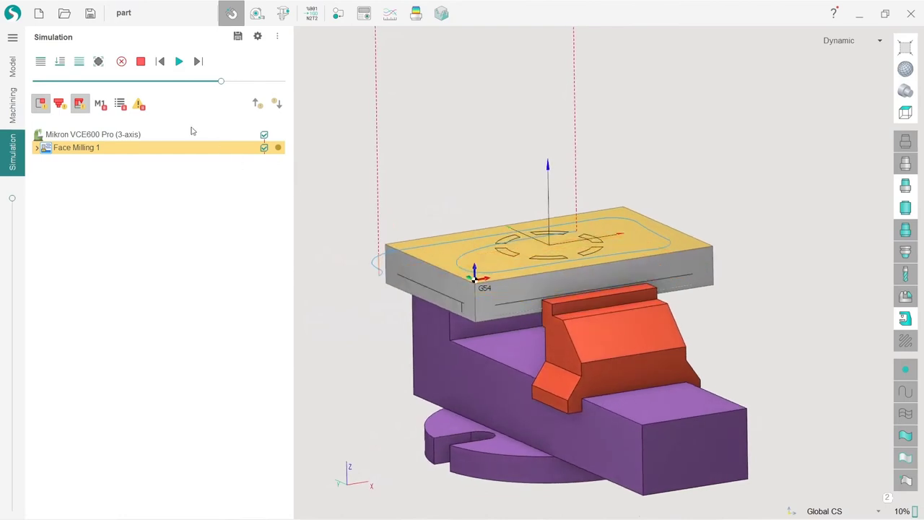
# Reset the simulated workpiece and rerun Face Milling 1 slightly below half speed, raising the speed to about two thirds of its range
pyautogui.click(121, 61)
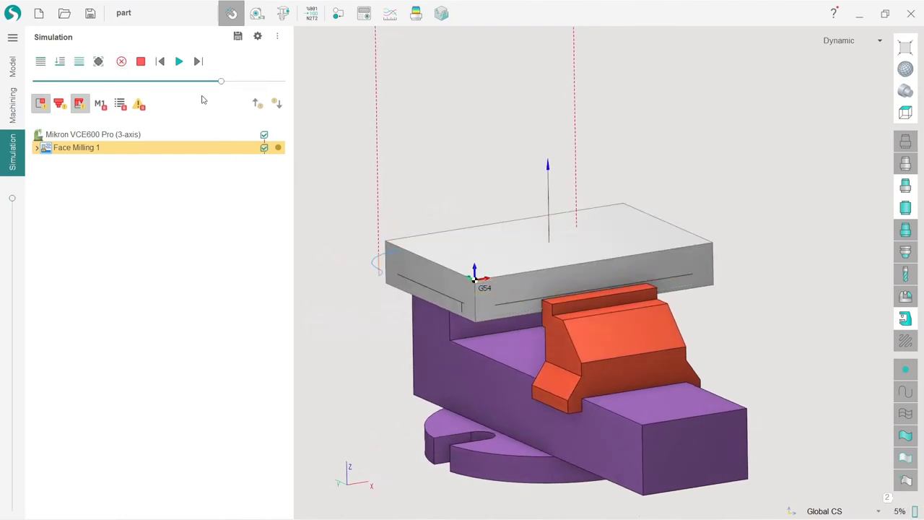
pyautogui.moveTo(220, 81); pyautogui.dragTo(144, 80)
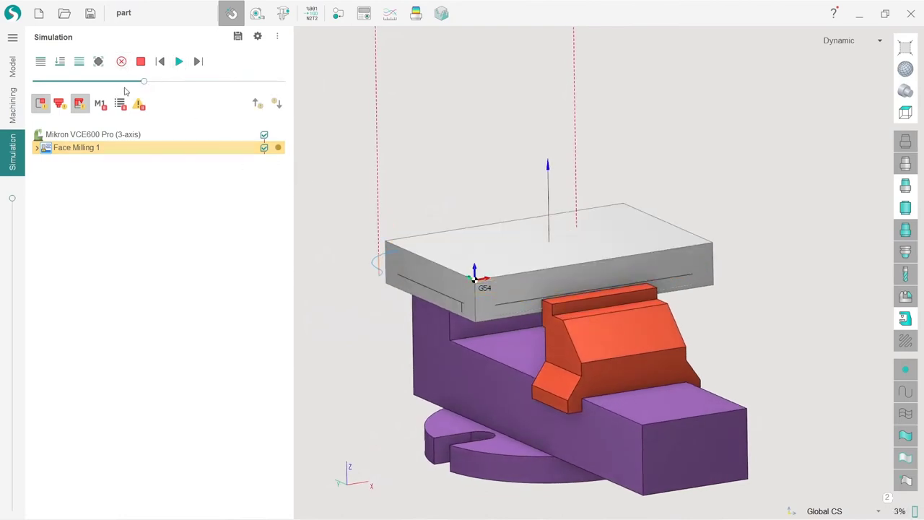
pyautogui.click(179, 62)
pyautogui.scroll(-5, 469, 264)
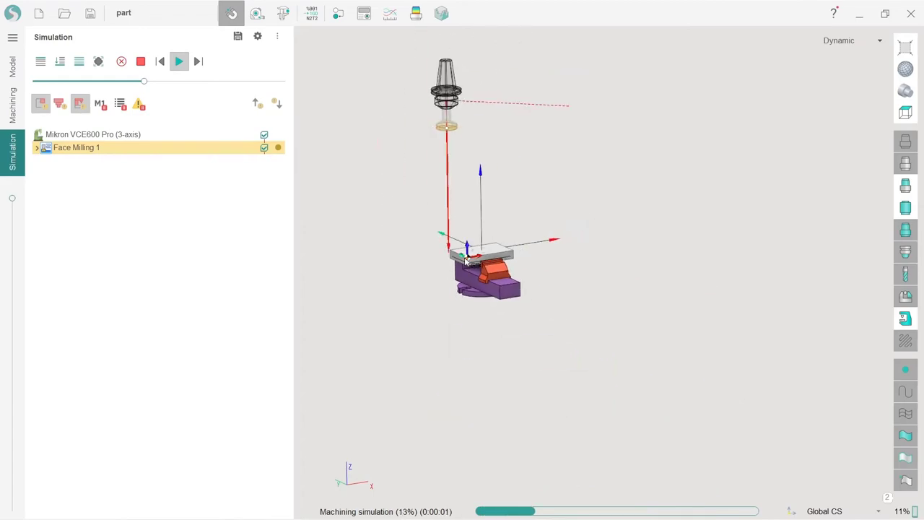
pyautogui.scroll(5, 470, 264)
pyautogui.scroll(4, 448, 259)
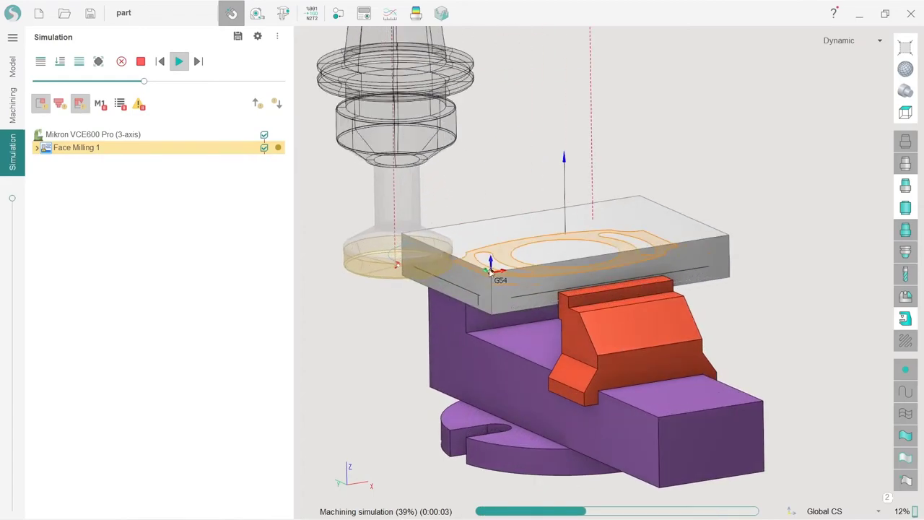
pyautogui.moveTo(449, 258); pyautogui.dragTo(430, 257, button='middle')
pyautogui.moveTo(168, 85); pyautogui.dragTo(206, 88)
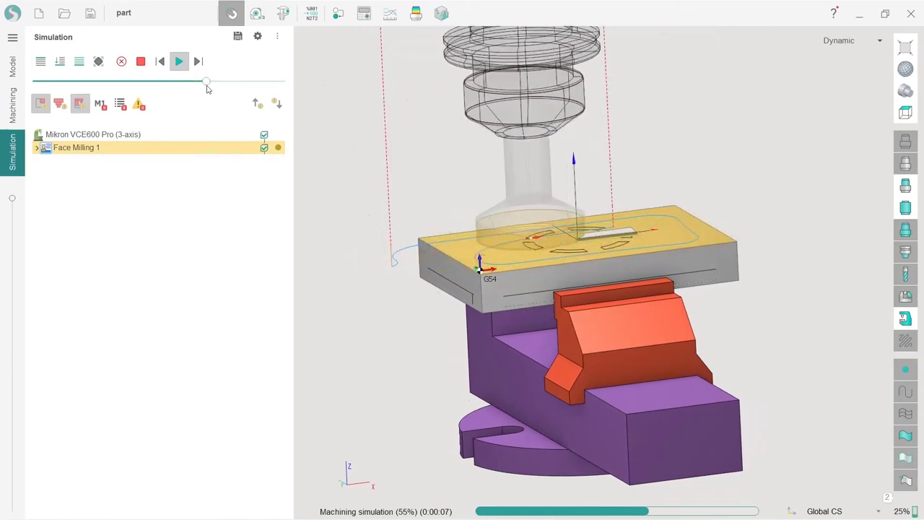
pyautogui.scroll(-5, 473, 273)
pyautogui.scroll(3, 471, 267)
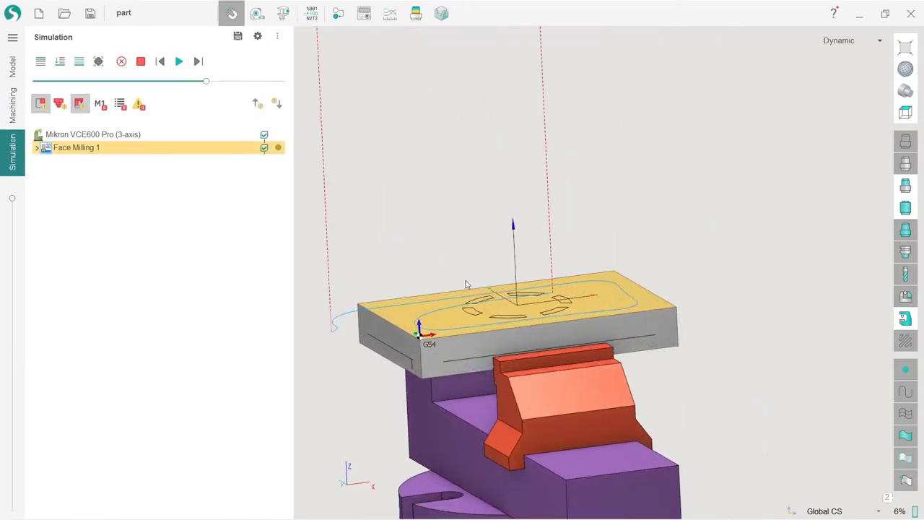
pyautogui.moveTo(403, 323); pyautogui.dragTo(548, 333, button='middle')
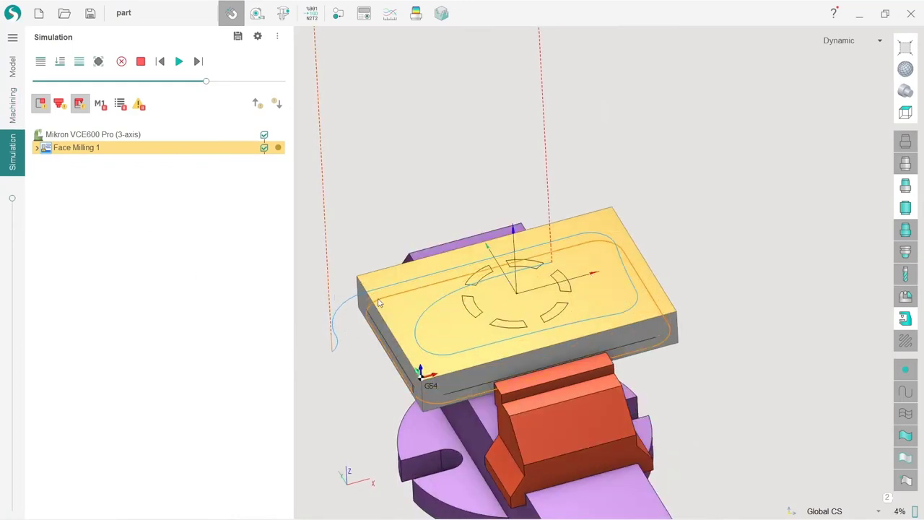
# Return to the machining mode, open the strategy parameters of Face Milling 1 and display the help for the Strategy setting
pyautogui.click(12, 112)
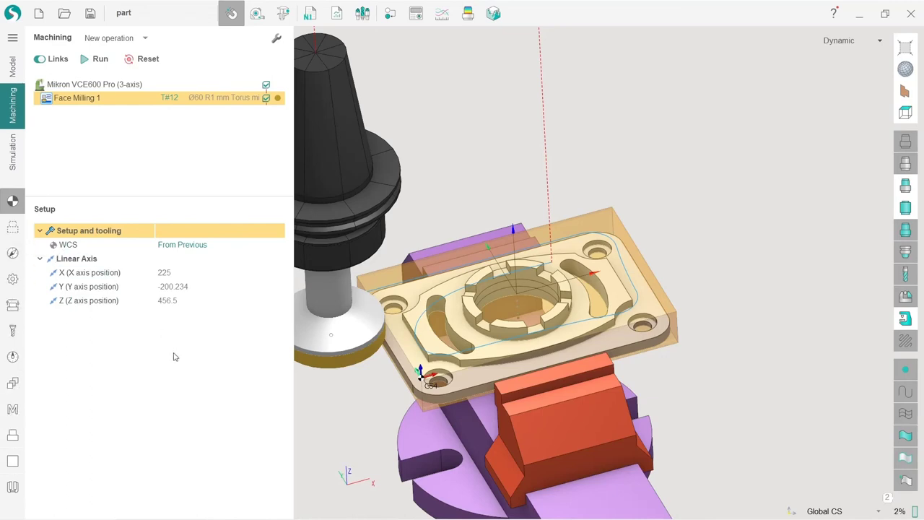
pyautogui.click(12, 254)
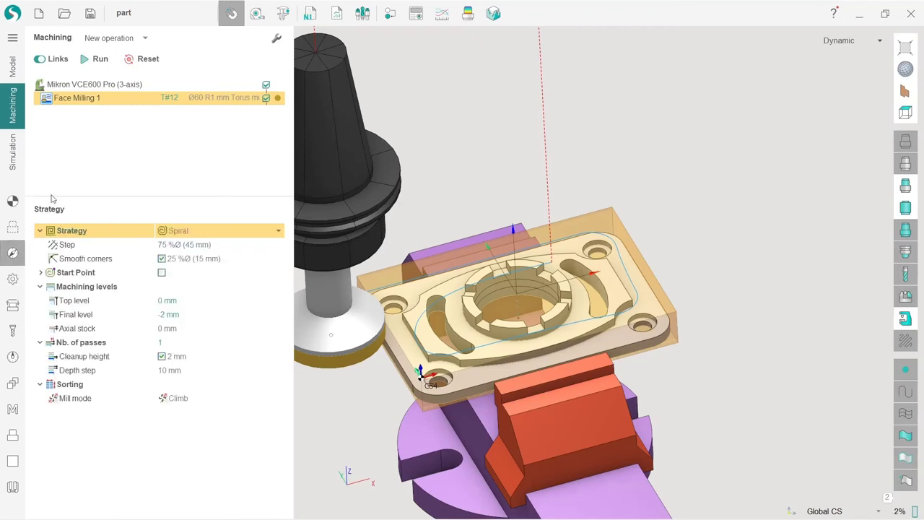
pyautogui.click(80, 87)
pyautogui.click(78, 100)
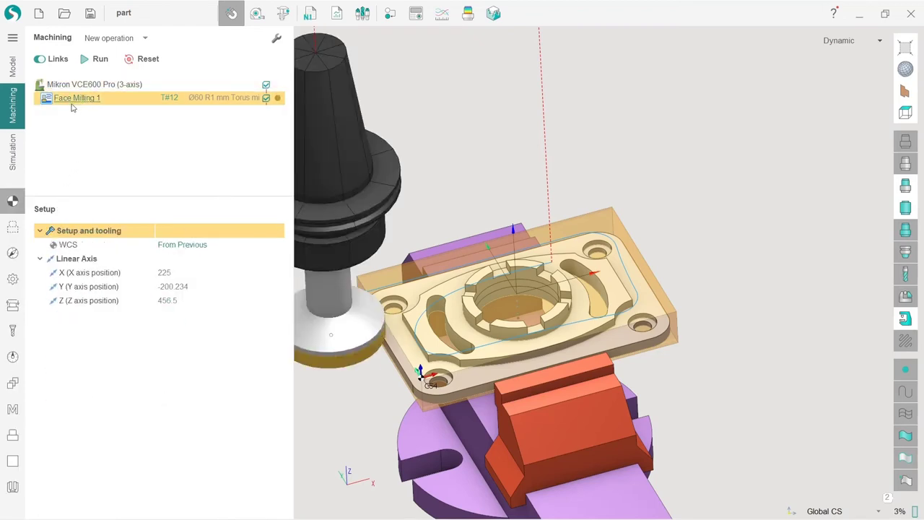
pyautogui.click(12, 253)
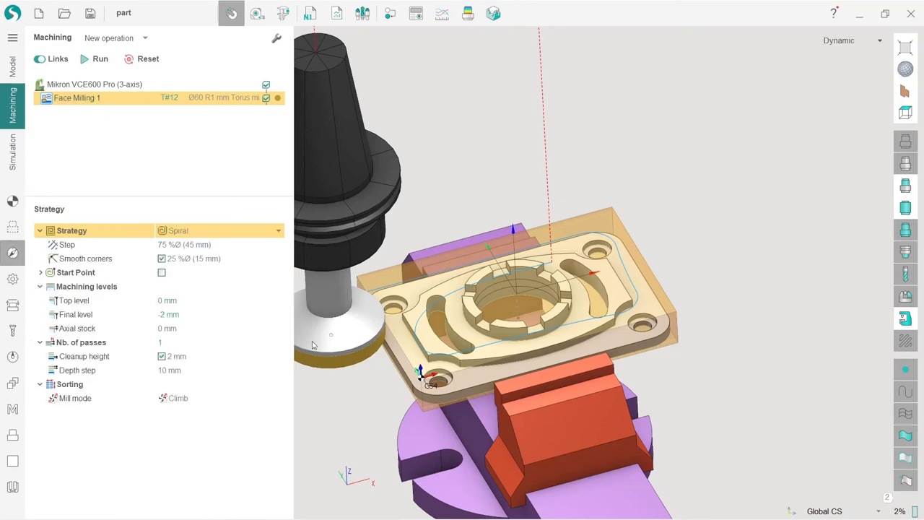
pyautogui.click(30, 232)
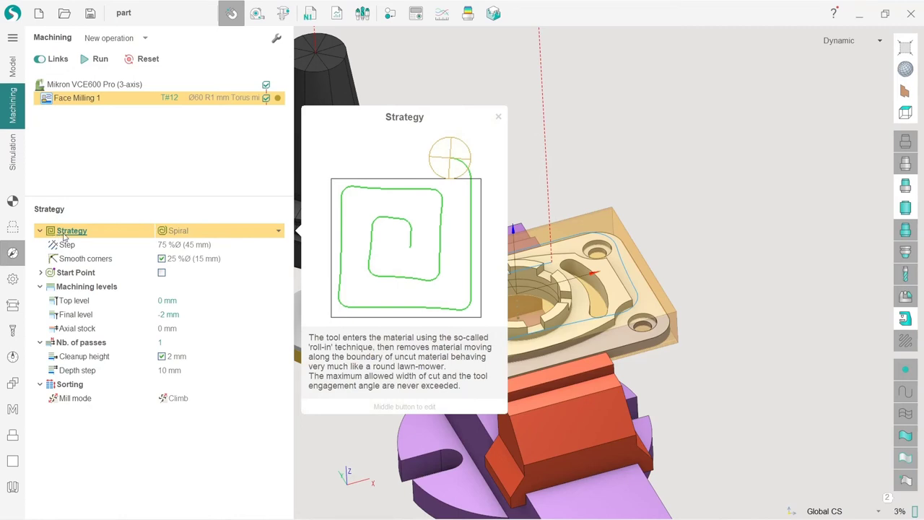
# Set the Face Milling 1 strategy to Zigzag and close the strategy help
pyautogui.click(226, 230)
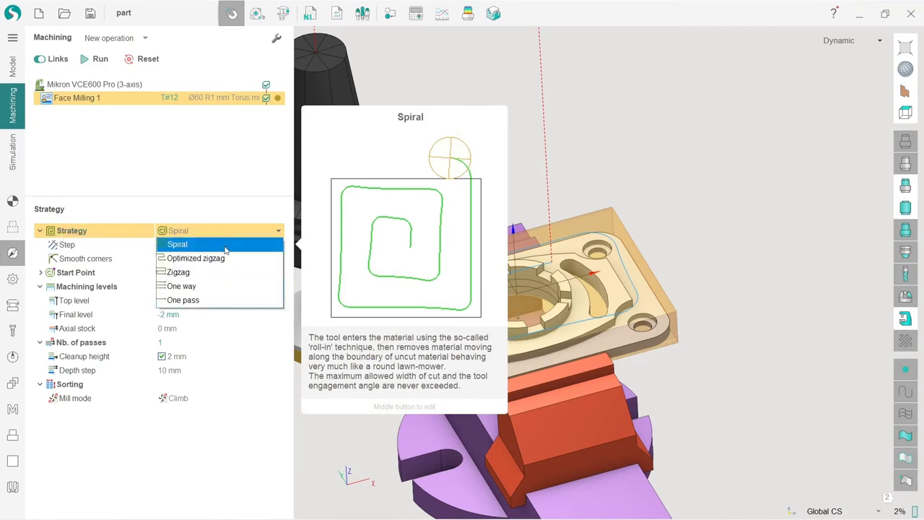
pyautogui.click(192, 273)
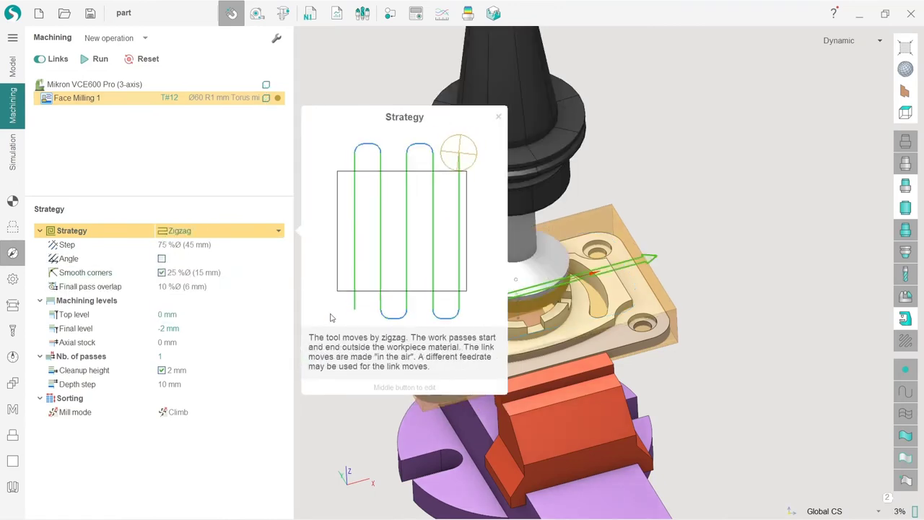
pyautogui.click(498, 117)
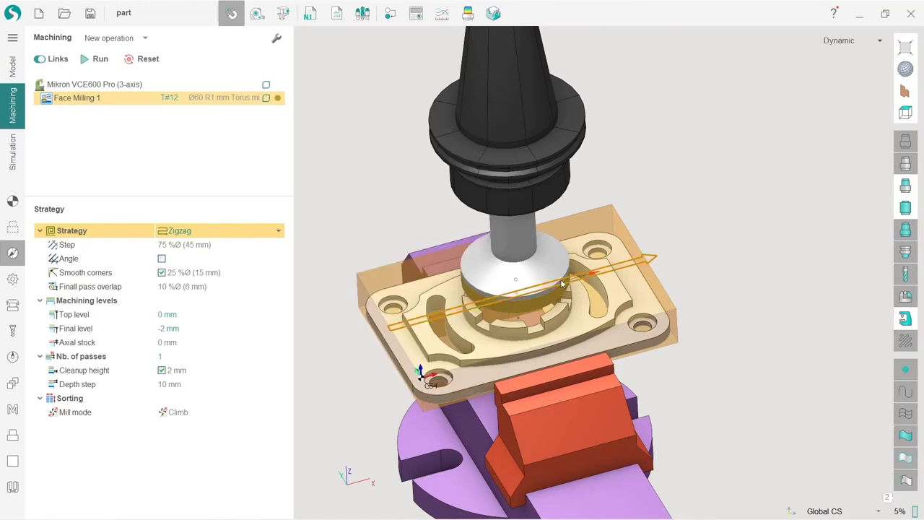
pyautogui.moveTo(650, 259)
pyautogui.mouseDown()
pyautogui.moveTo(661, 316)
pyautogui.moveTo(662, 283)
pyautogui.moveTo(599, 224)
pyautogui.moveTo(516, 238)
pyautogui.moveTo(593, 247)
pyautogui.moveTo(559, 240)
pyautogui.moveTo(571, 261)
pyautogui.moveTo(661, 292)
pyautogui.moveTo(657, 262)
pyautogui.moveTo(676, 312)
pyautogui.moveTo(577, 357)
pyautogui.moveTo(586, 360)
pyautogui.moveTo(654, 264)
pyautogui.mouseUp()
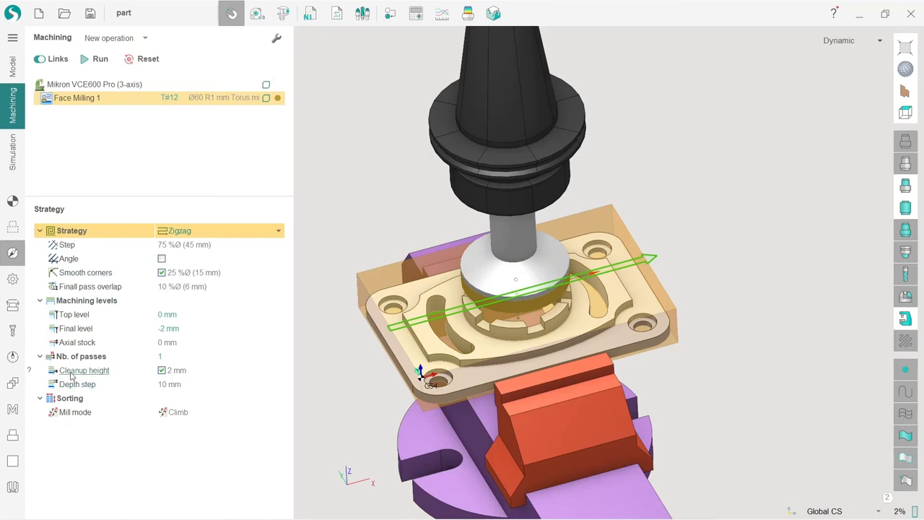
# Set the cleanup height to 0.5 mm and the number of passes to 2 for Face Milling 1
pyautogui.click(69, 376)
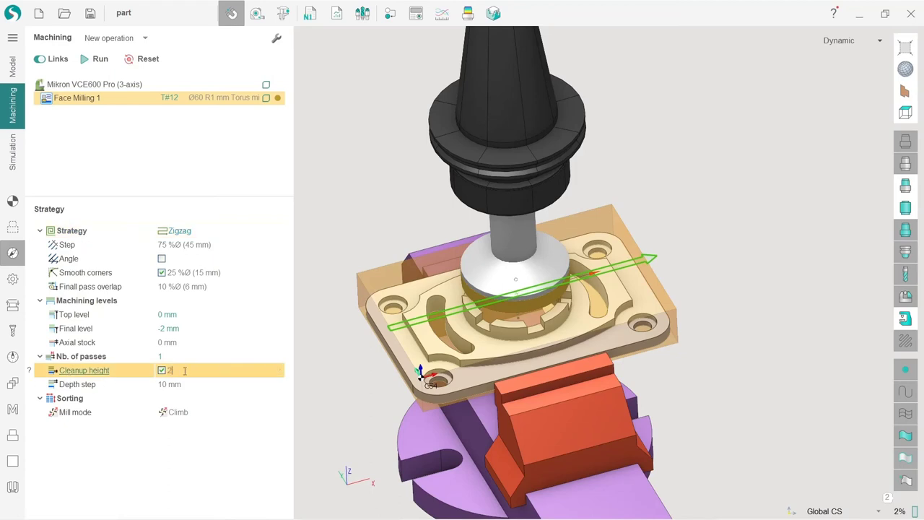
pyautogui.click(162, 370)
pyautogui.write('5')
pyautogui.click(221, 288)
pyautogui.click(130, 356)
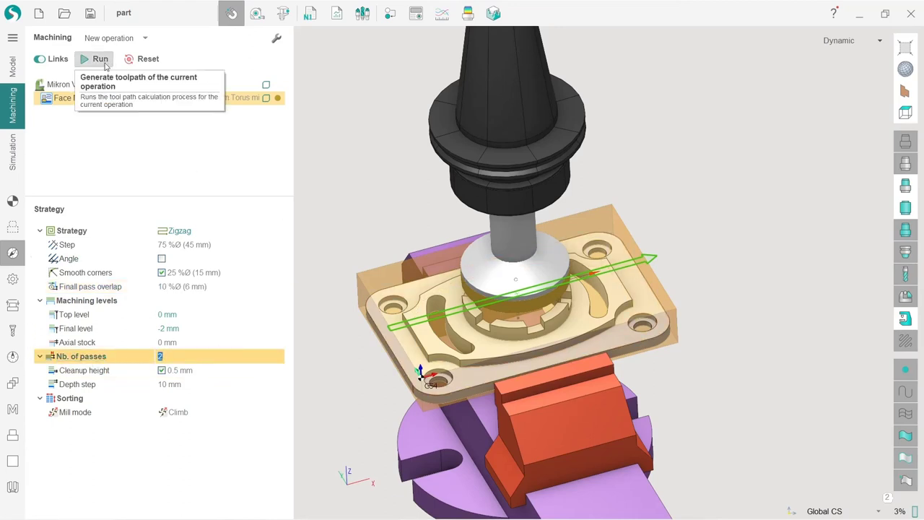
# Generate the Face Milling 1 toolpath and examine its pass levels up close at the corner of the part
pyautogui.click(100, 60)
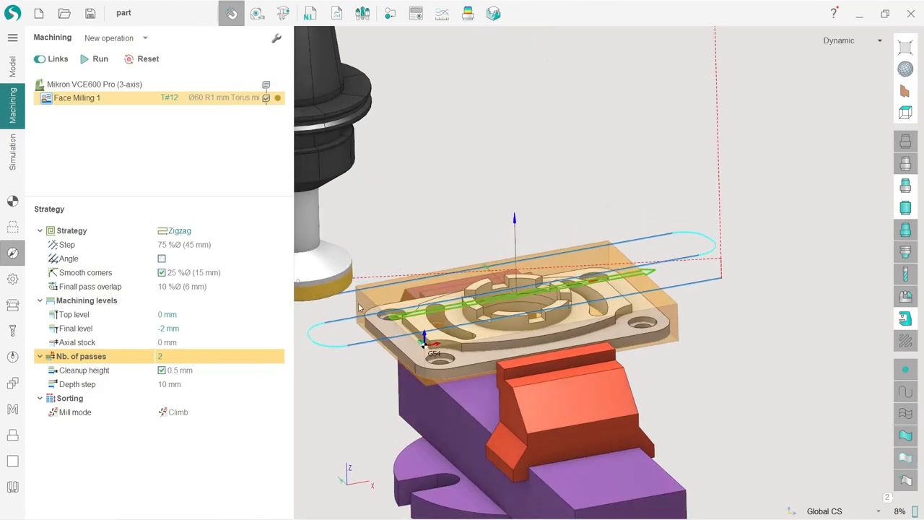
pyautogui.scroll(5, 382, 340)
pyautogui.scroll(1, 383, 344)
pyautogui.scroll(-8, 428, 326)
pyautogui.moveTo(426, 287); pyautogui.dragTo(511, 299, button='middle')
pyautogui.scroll(5, 478, 333)
pyautogui.scroll(2, 610, 231)
pyautogui.scroll(3, 610, 231)
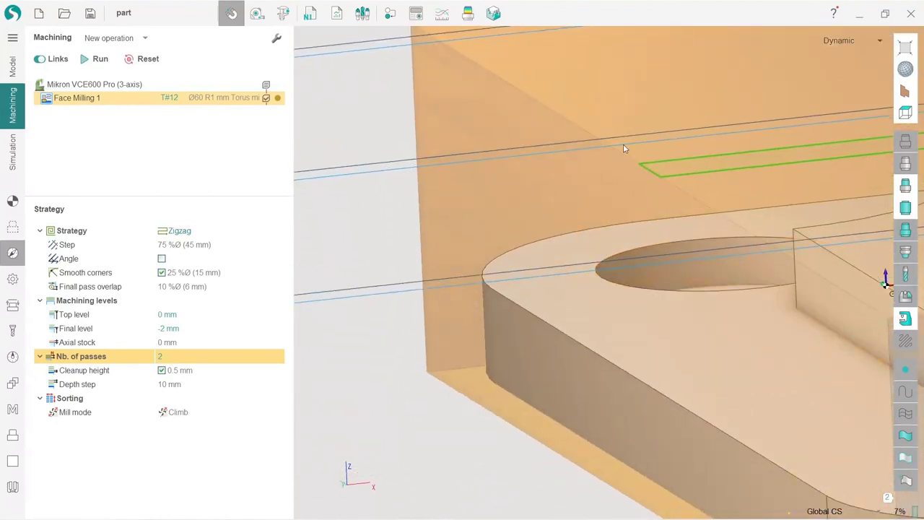
# Return to the simulation mode, reset the simulated workpiece and run the zigzag Face Milling 1 simulation
pyautogui.click(13, 152)
pyautogui.scroll(-8, 462, 234)
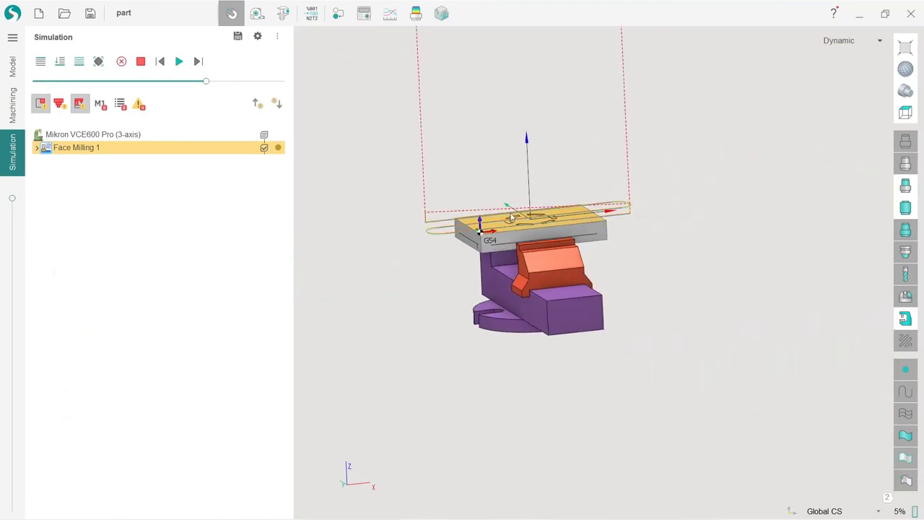
pyautogui.moveTo(522, 235)
pyautogui.mouseDown(button='middle')
pyautogui.moveTo(524, 260)
pyautogui.moveTo(519, 189)
pyautogui.moveTo(580, 172)
pyautogui.moveTo(507, 240)
pyautogui.mouseUp(button='middle')
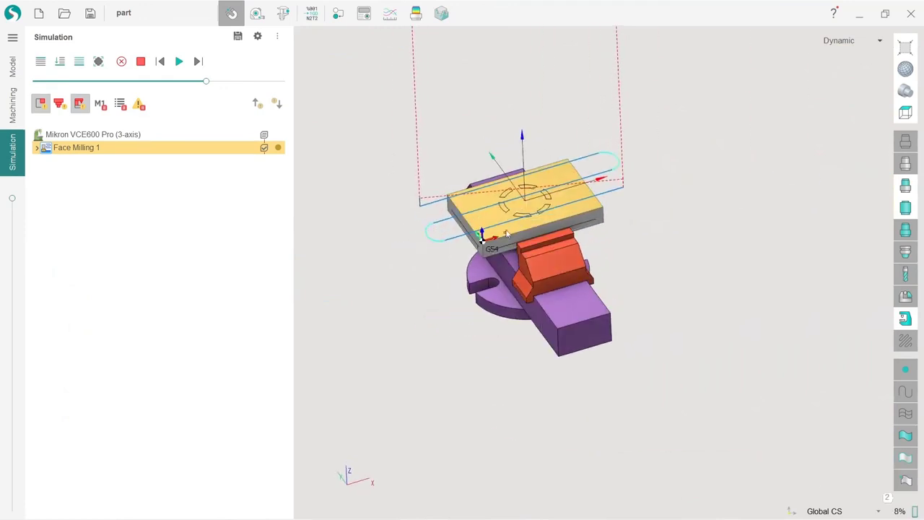
pyautogui.click(122, 63)
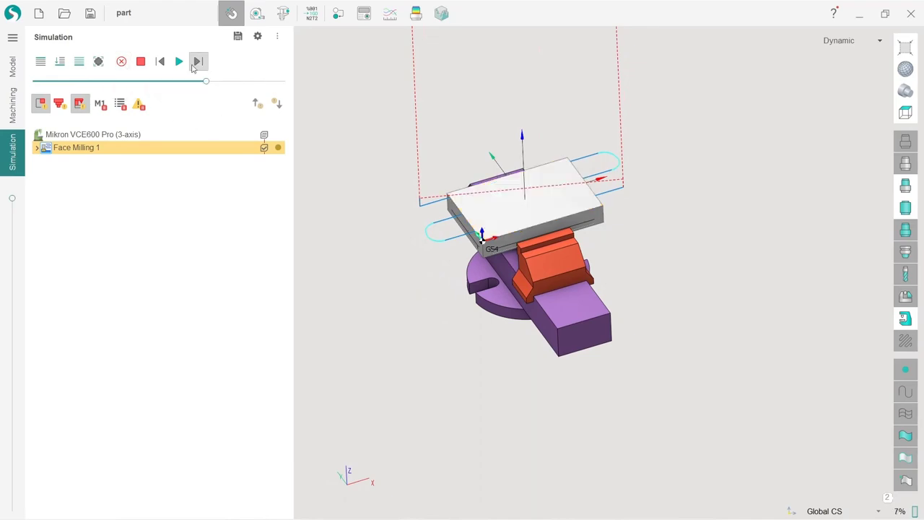
pyautogui.click(179, 62)
pyautogui.scroll(5, 581, 250)
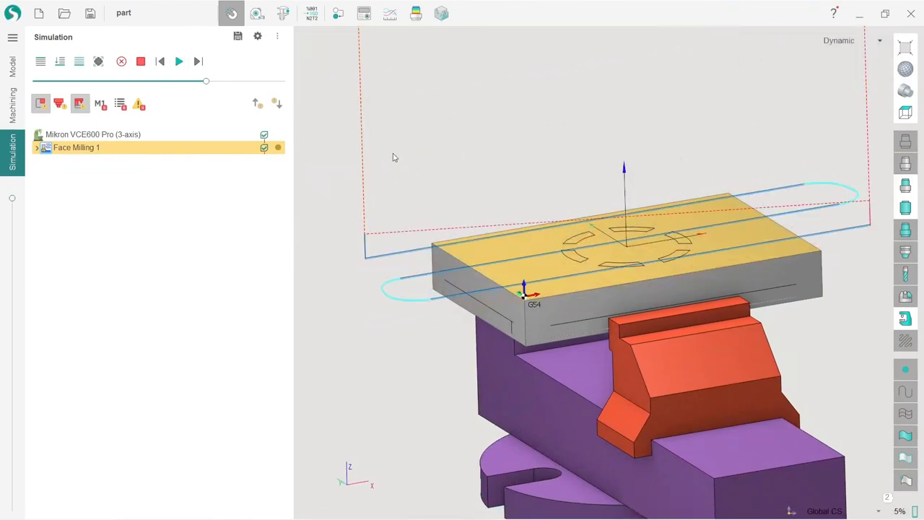
# Compare the machining result with the part and move the deviation color legend next to the workpiece
pyautogui.click(415, 16)
pyautogui.moveTo(684, 267); pyautogui.dragTo(528, 253, button='right')
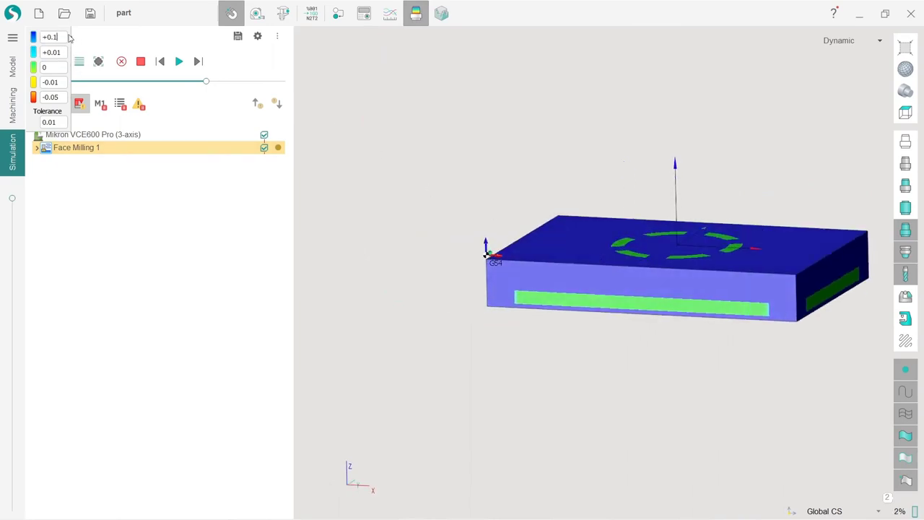
pyautogui.moveTo(63, 33); pyautogui.dragTo(414, 181)
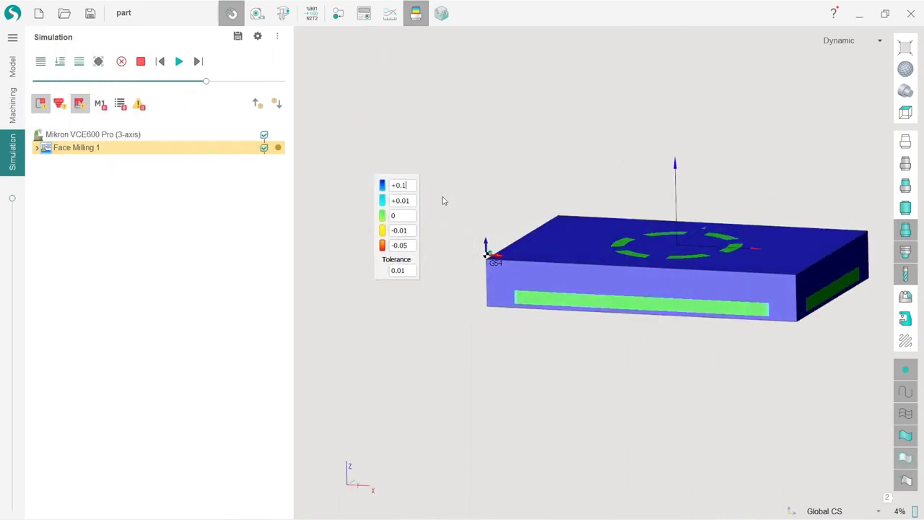
# Examine the deviation colors on the ring segments and sides of the workpiece, and turn the comparison with the part off
pyautogui.moveTo(631, 278); pyautogui.dragTo(657, 283, button='right')
pyautogui.scroll(5, 657, 283)
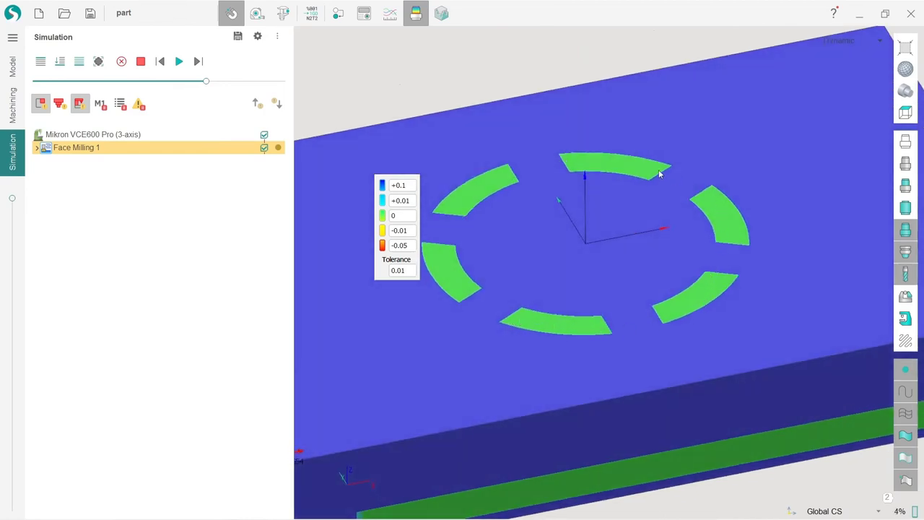
pyautogui.scroll(-5, 613, 297)
pyautogui.moveTo(613, 296); pyautogui.dragTo(582, 308, button='right')
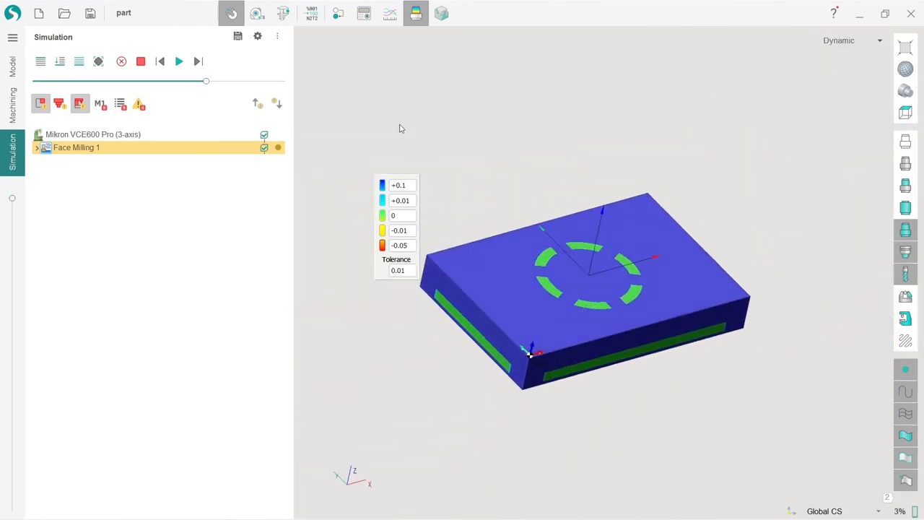
pyautogui.click(417, 15)
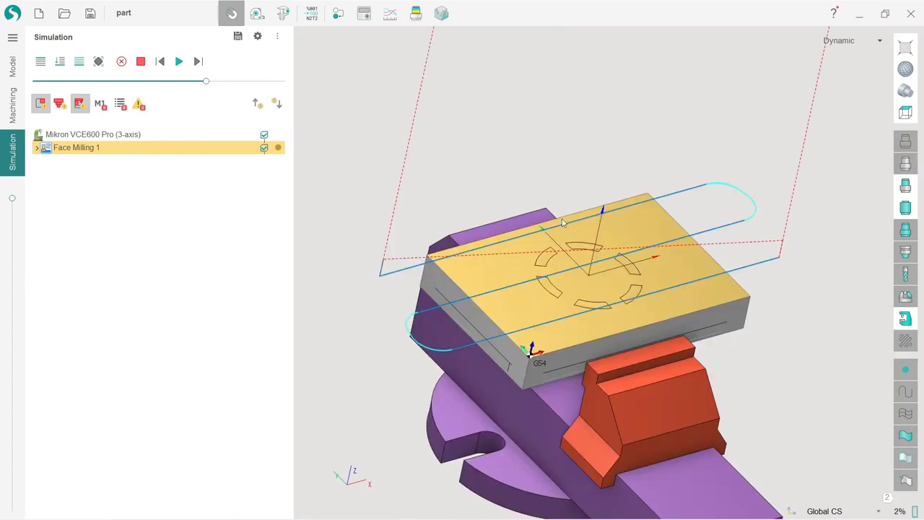
pyautogui.moveTo(537, 362)
pyautogui.mouseDown(button='middle')
pyautogui.moveTo(644, 232)
pyautogui.moveTo(705, 277)
pyautogui.mouseUp(button='middle')
pyautogui.scroll(-4, 636, 256)
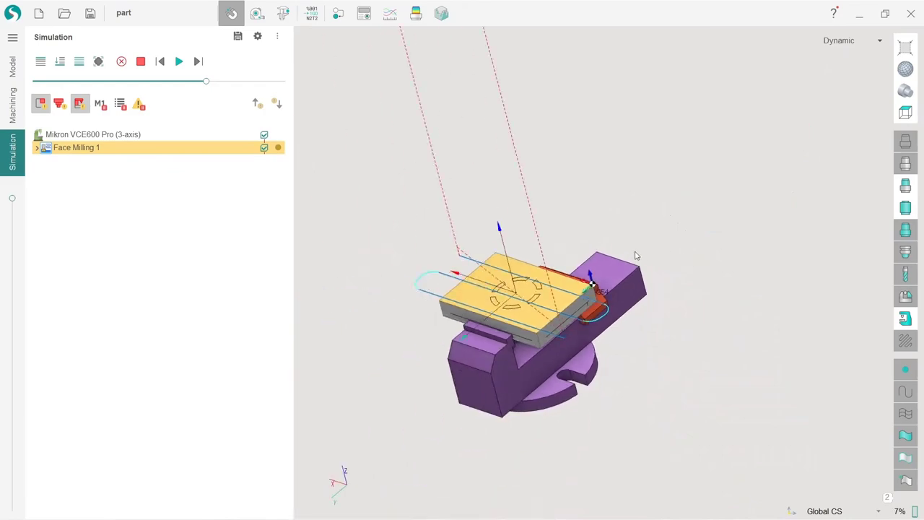